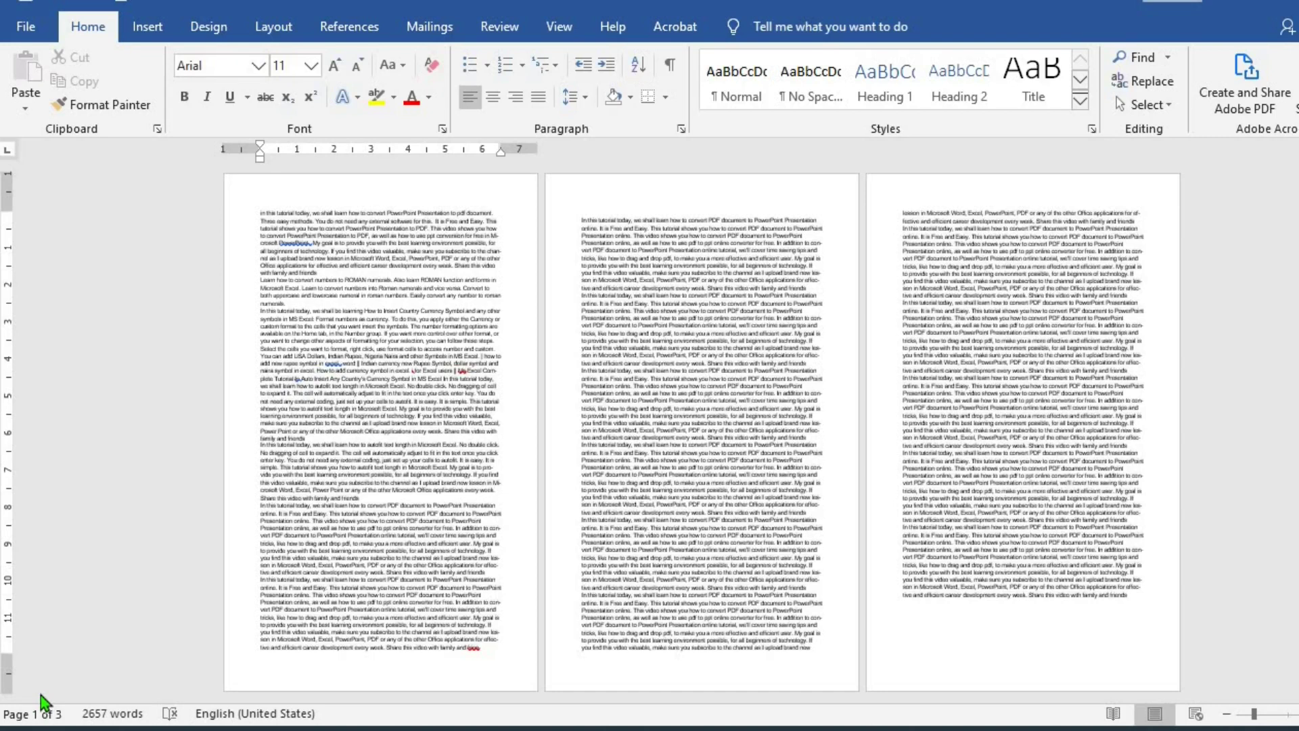
Step: Bring up the Insert tab's commands on the ribbon with Alt+N
key(alt+n)
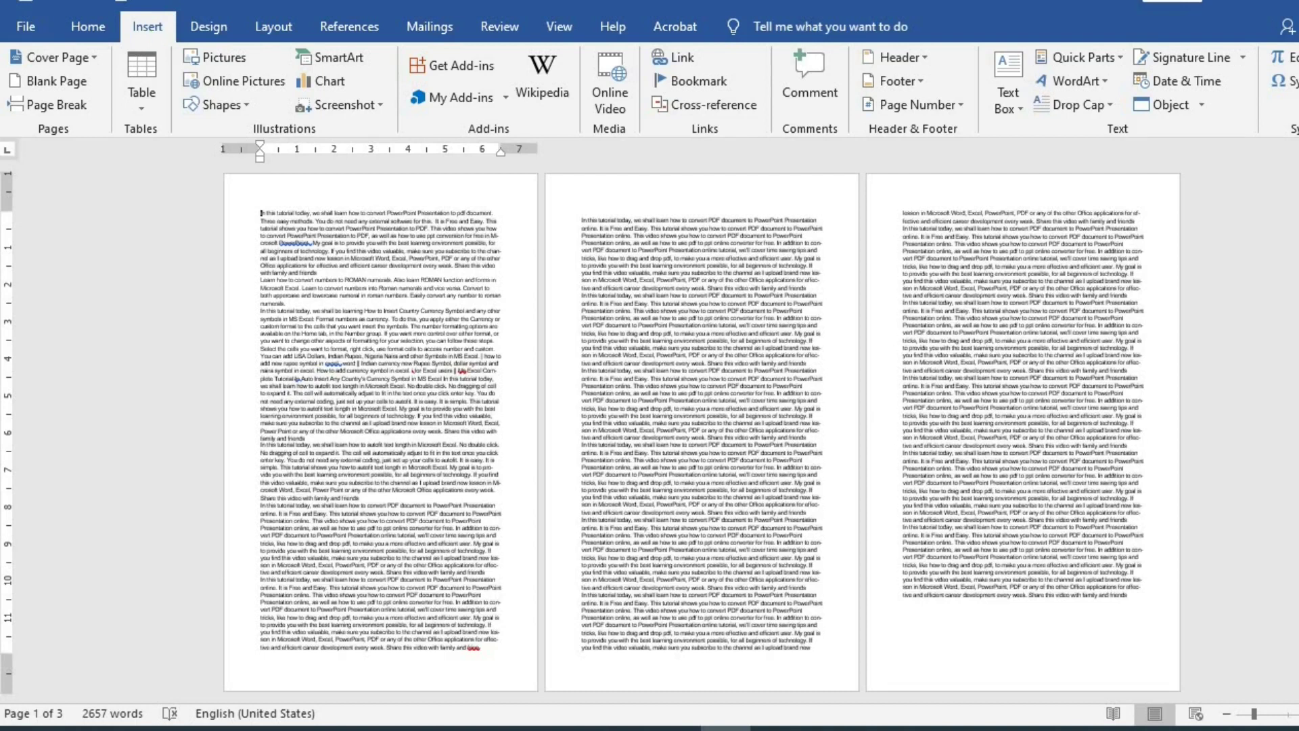
click(71, 84)
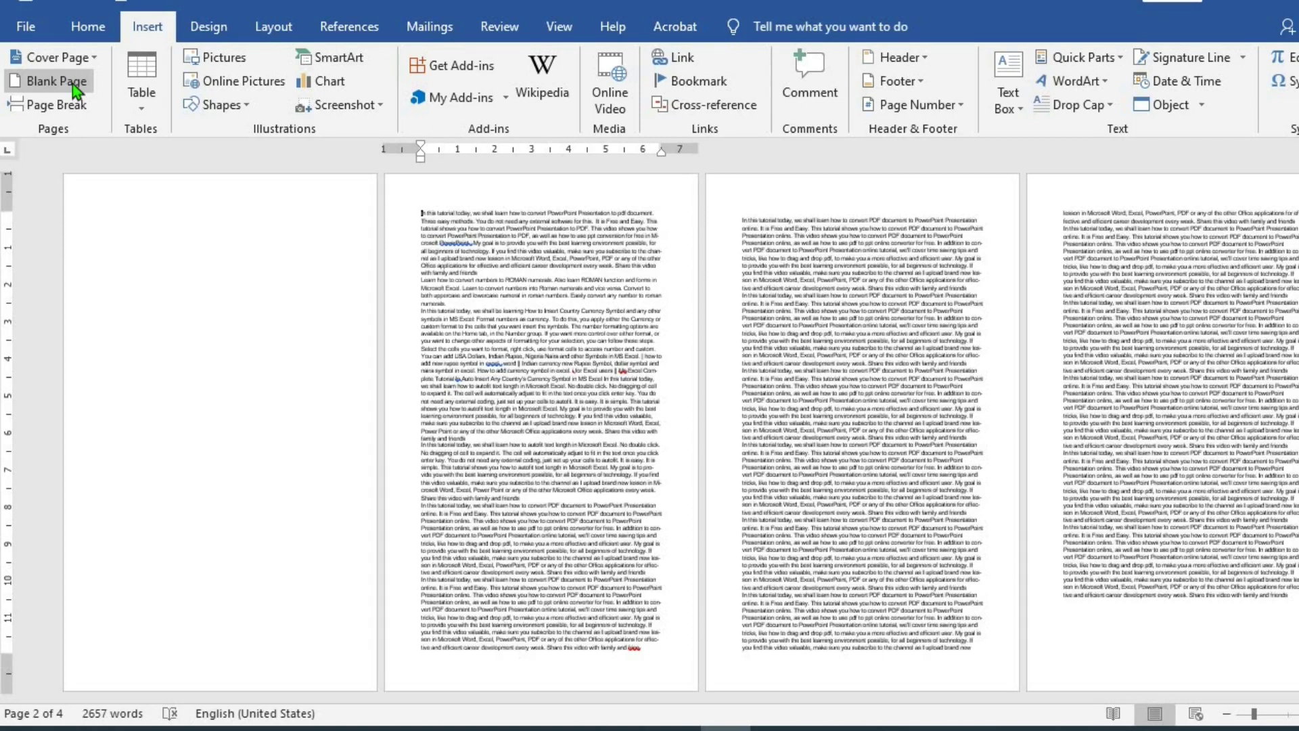
click(90, 209)
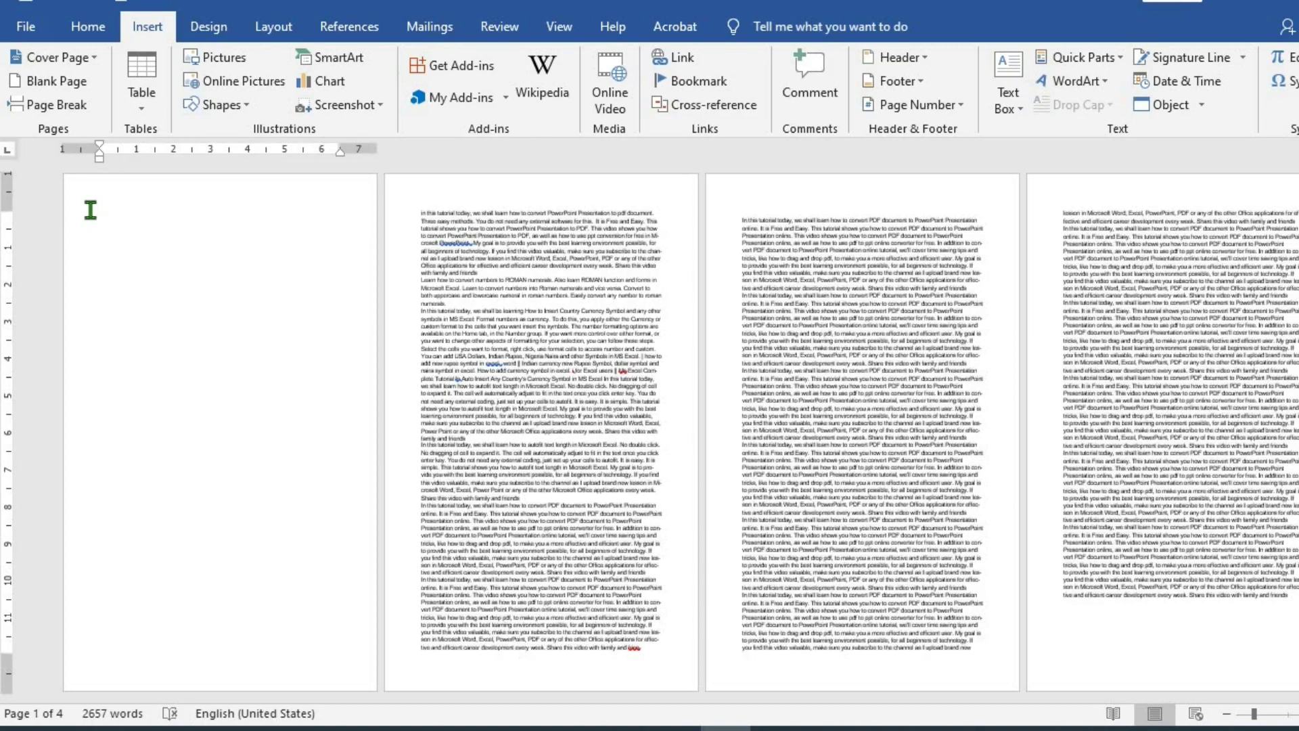
text(tyyuiolppp)
key(ctrl+z)
key(ctrl+z)
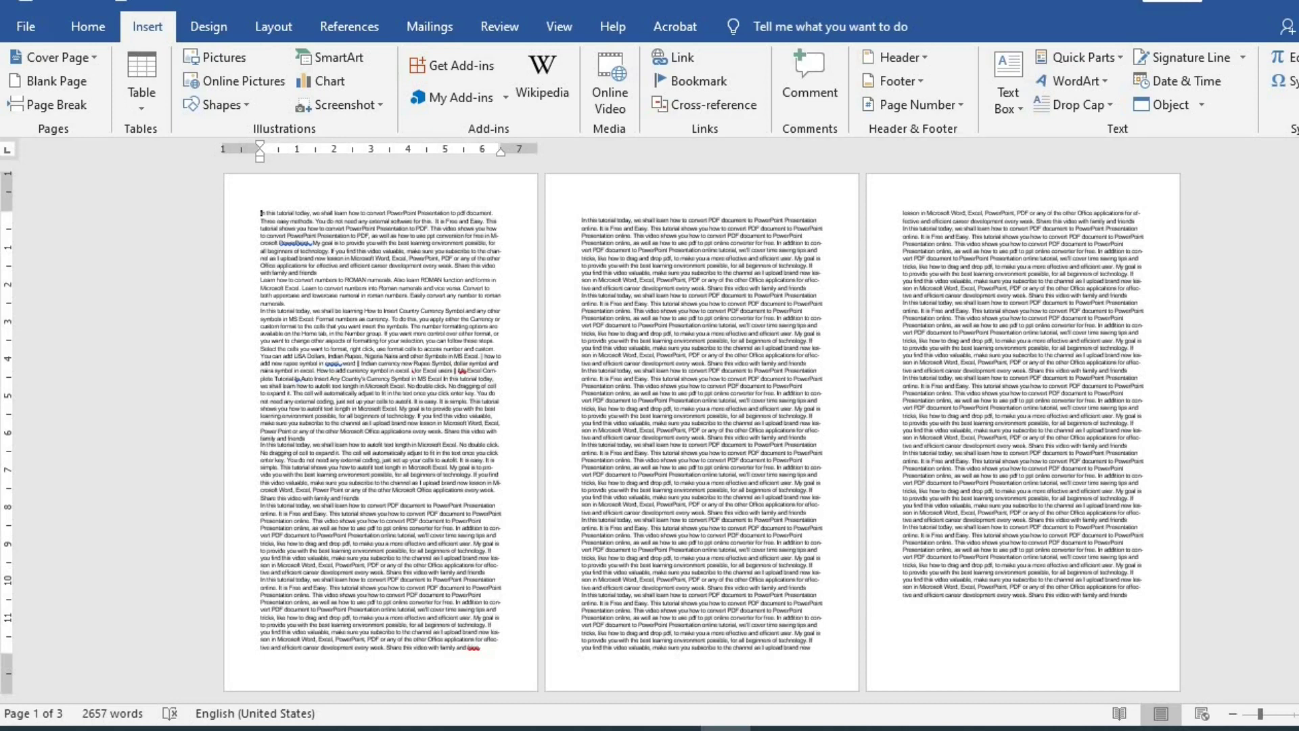
Step: Insert a blank page after page 2, then type test text 'mmmmmmmm' at page 2's end
key(ctrl+Return)
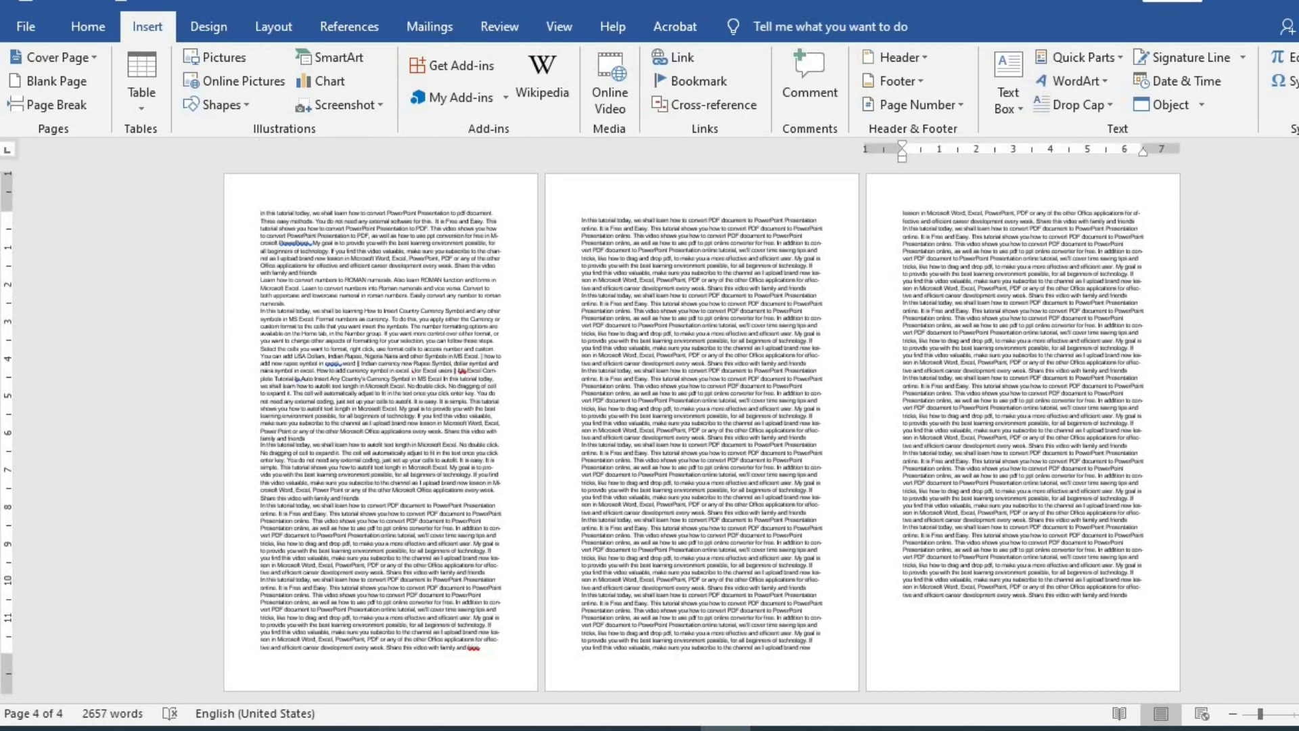
click(64, 80)
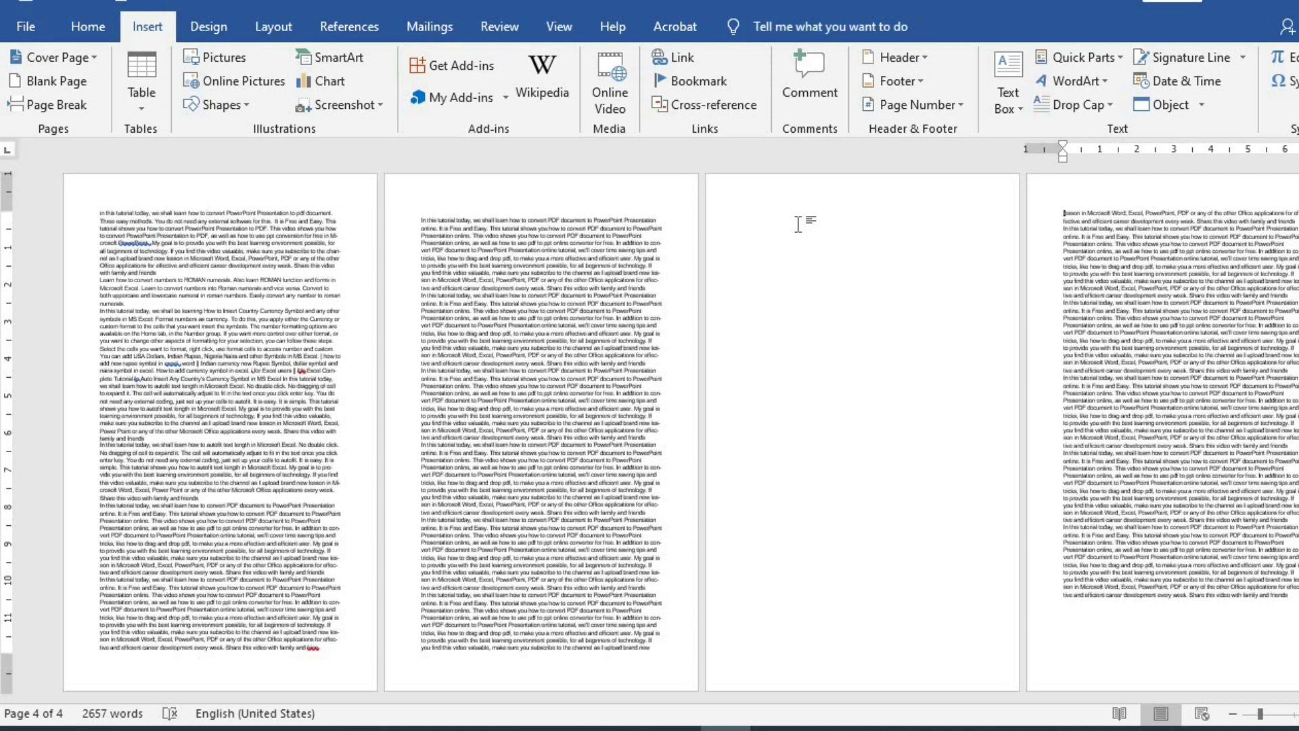
click(935, 638)
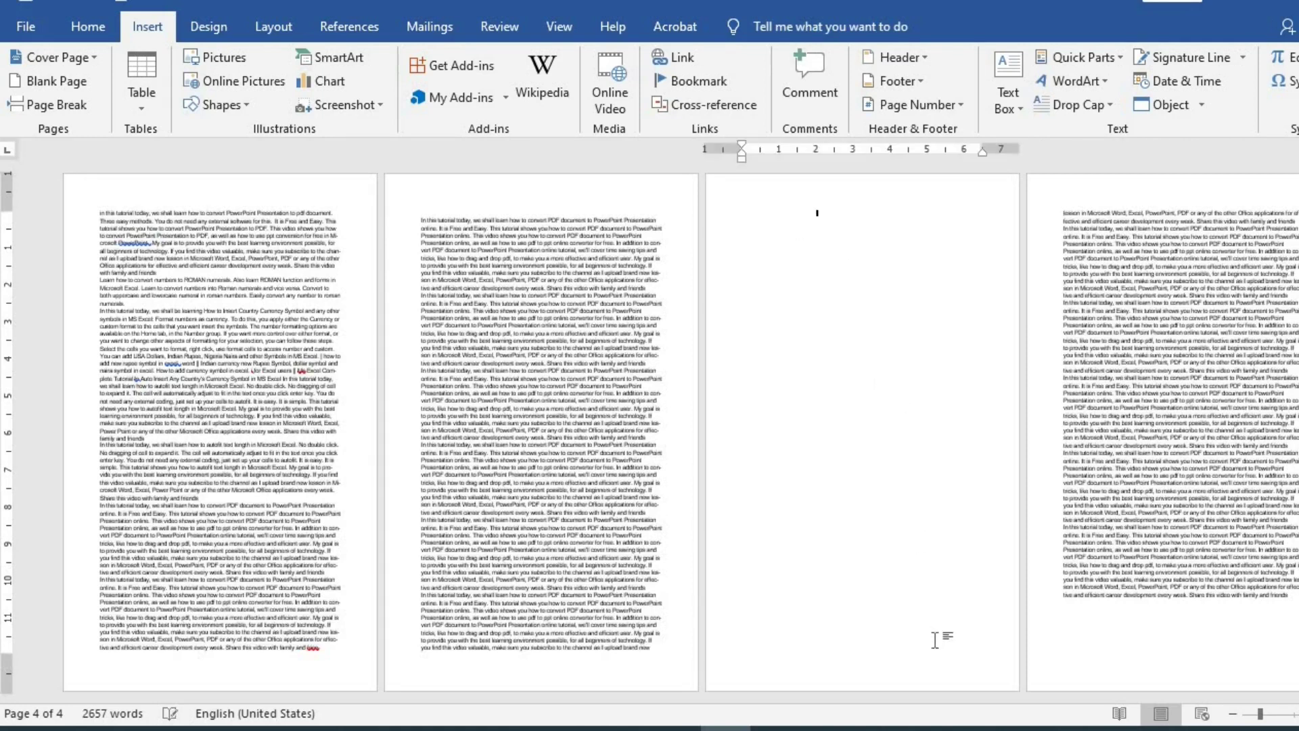
click(642, 670)
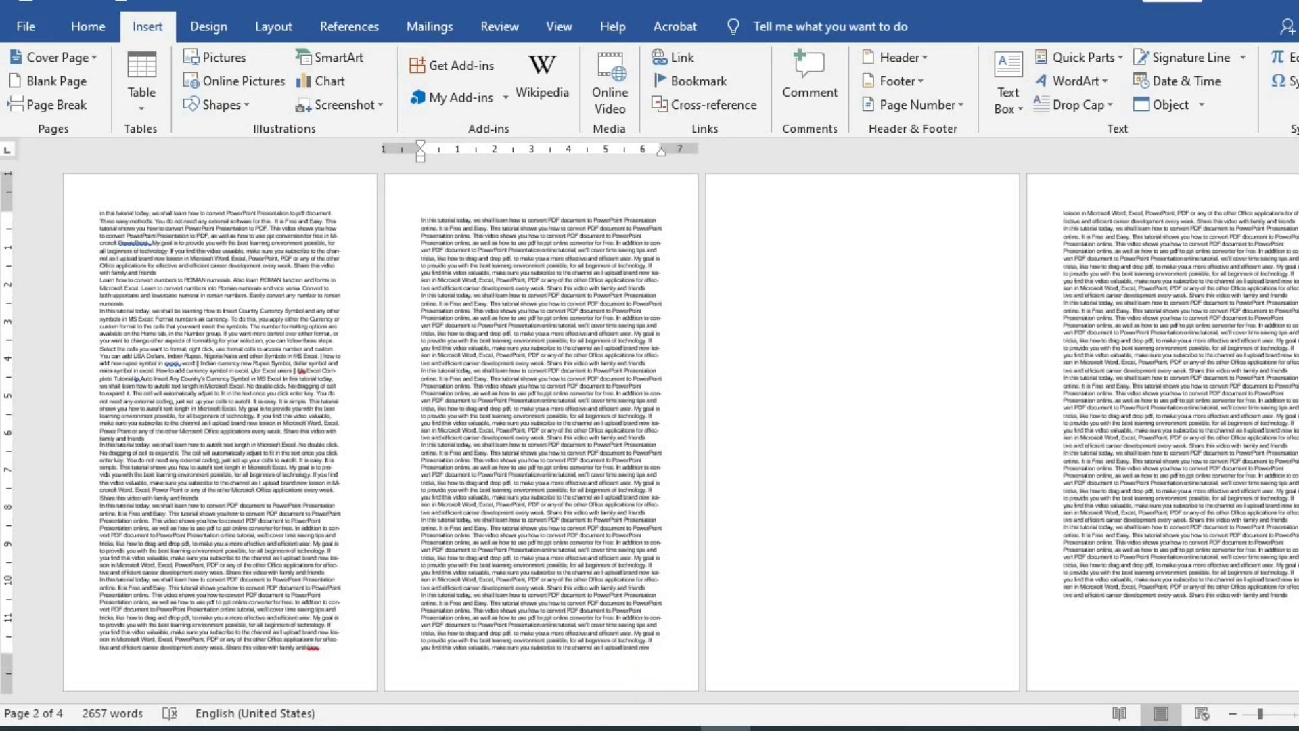
text(mmmmmmm)
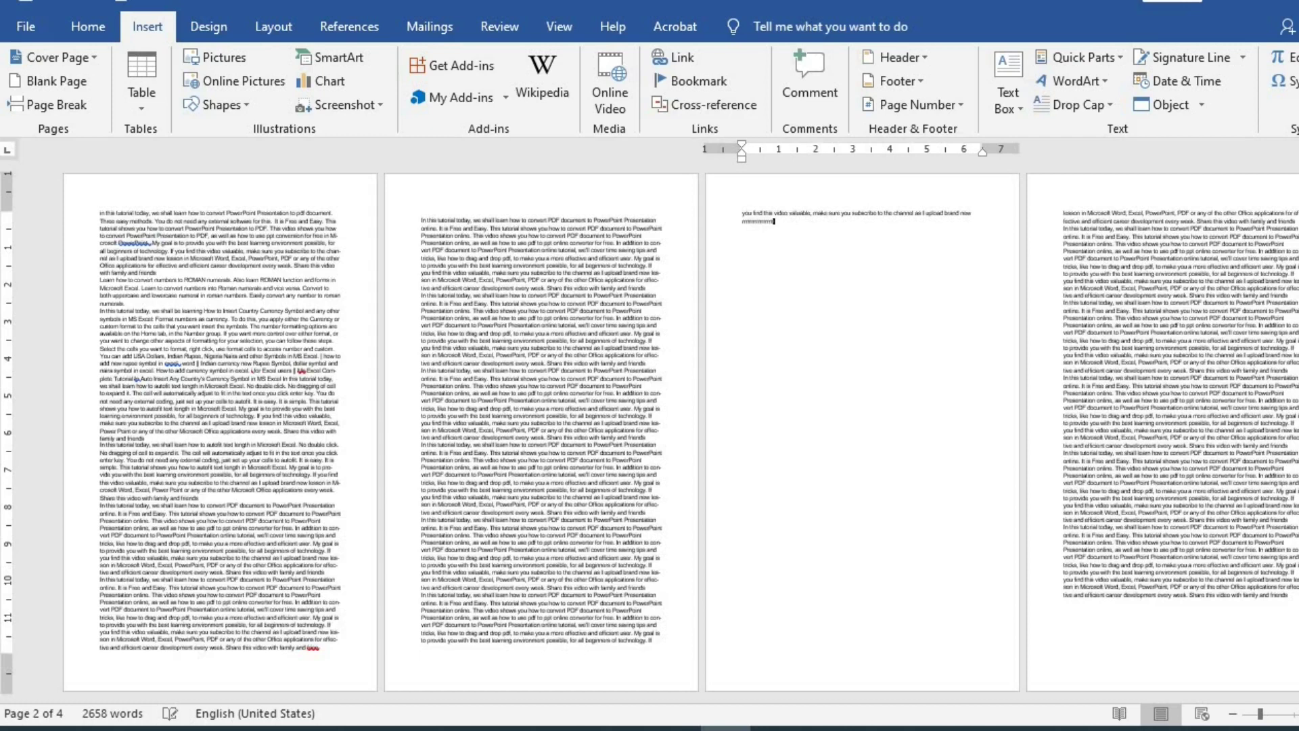
text(m)
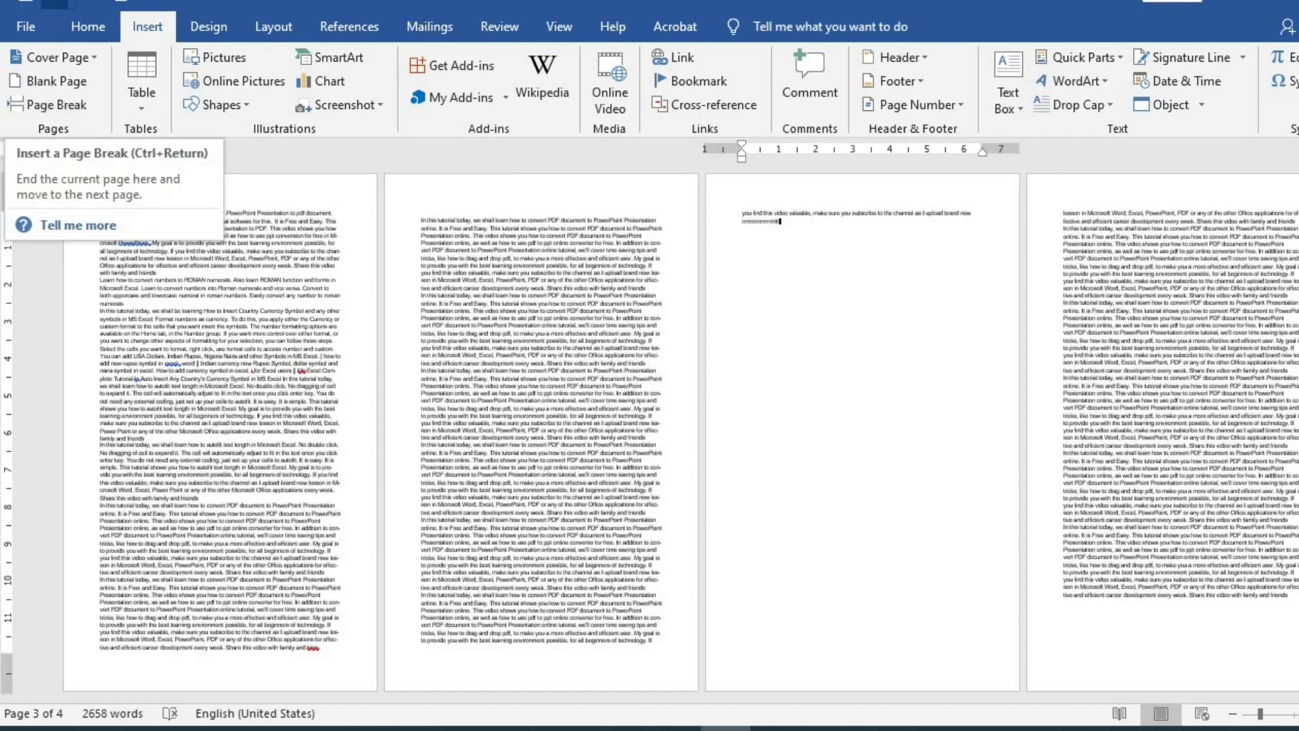
Step: Undo the middle blank page and add a blank page after the last page of text
click(57, 104)
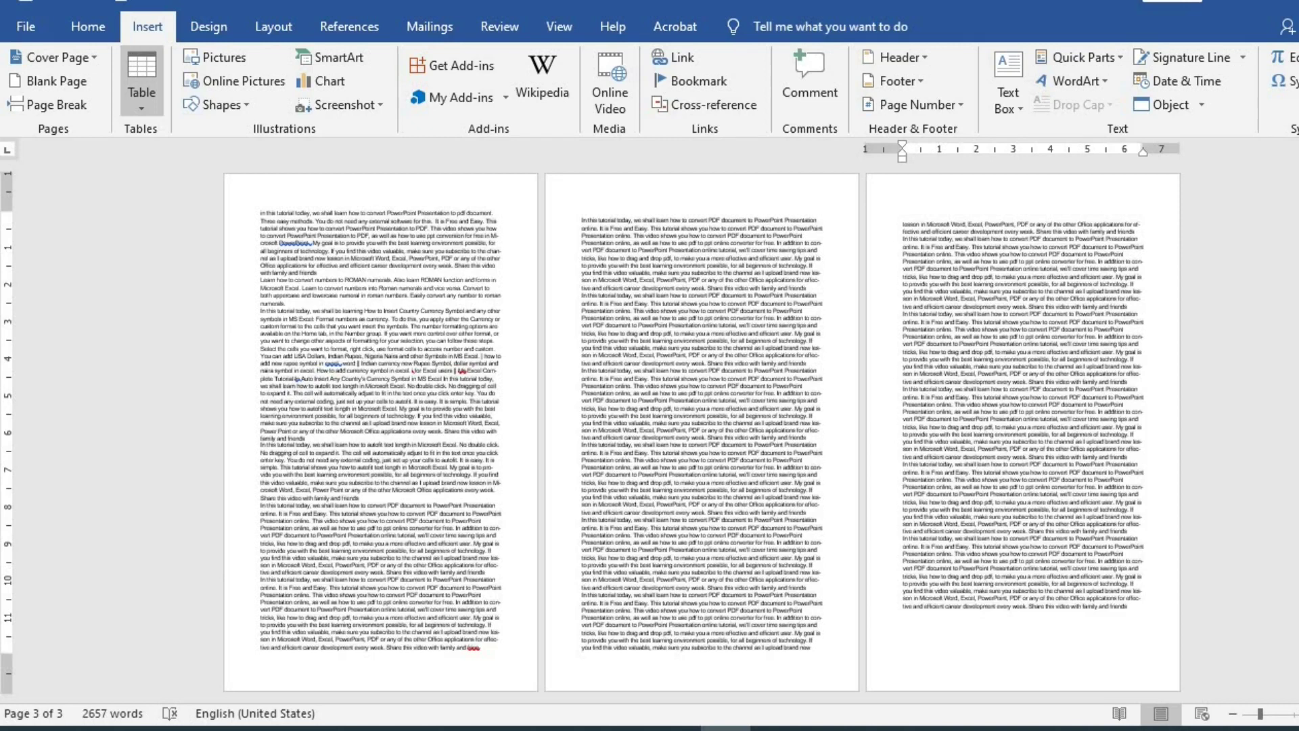
click(1131, 609)
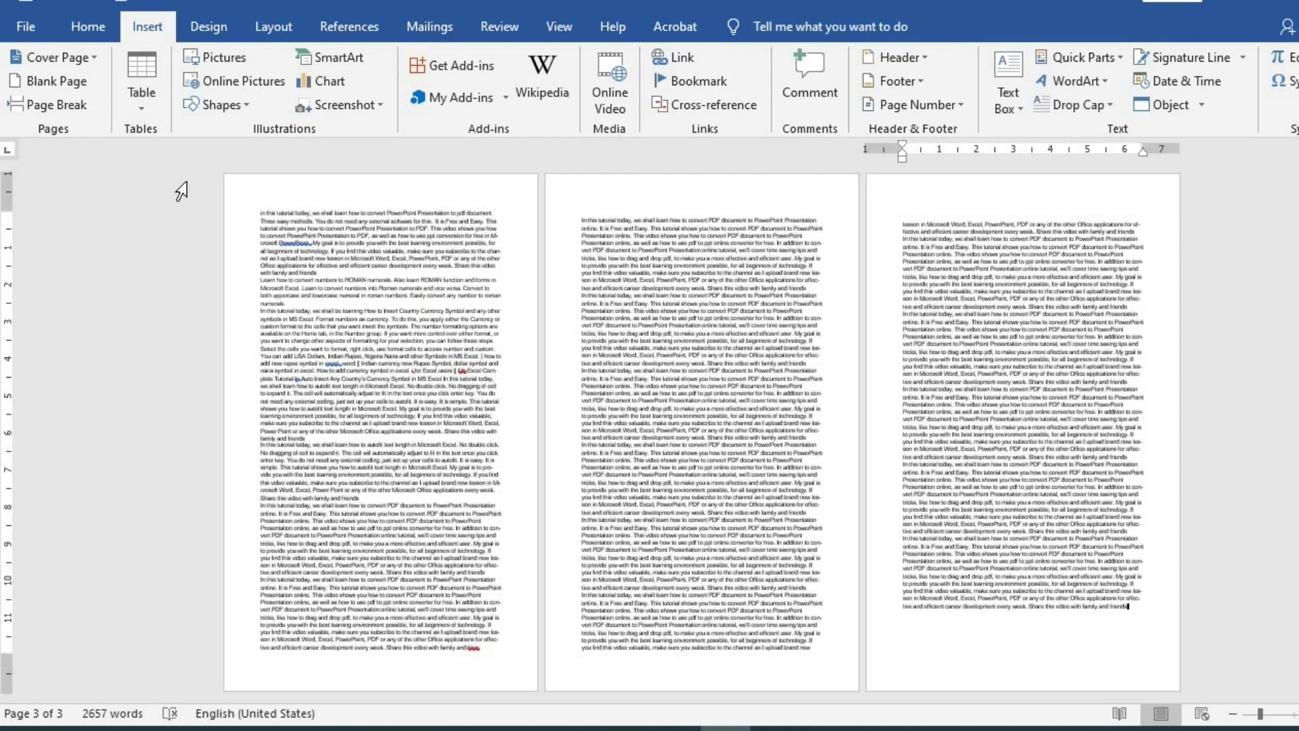
click(63, 84)
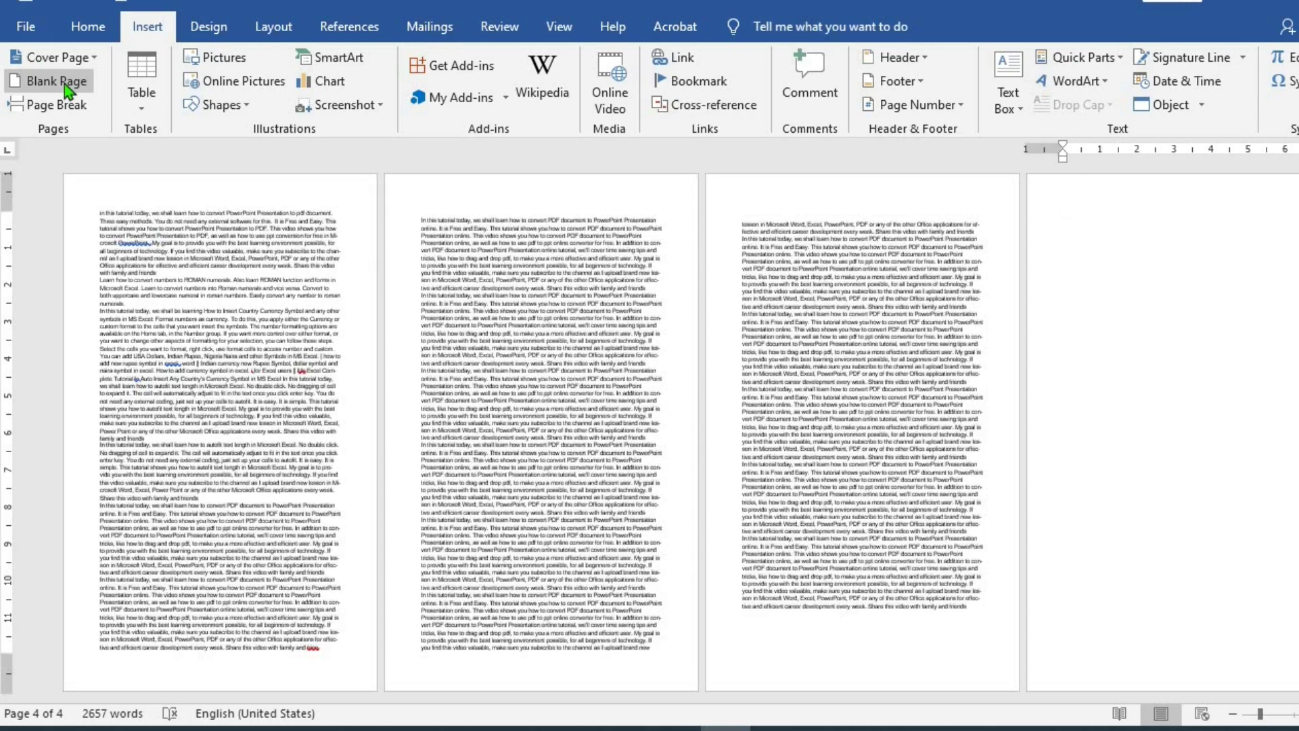
Step: Remove the blank end page and insert a page break at the document's start
key(BackSpace)
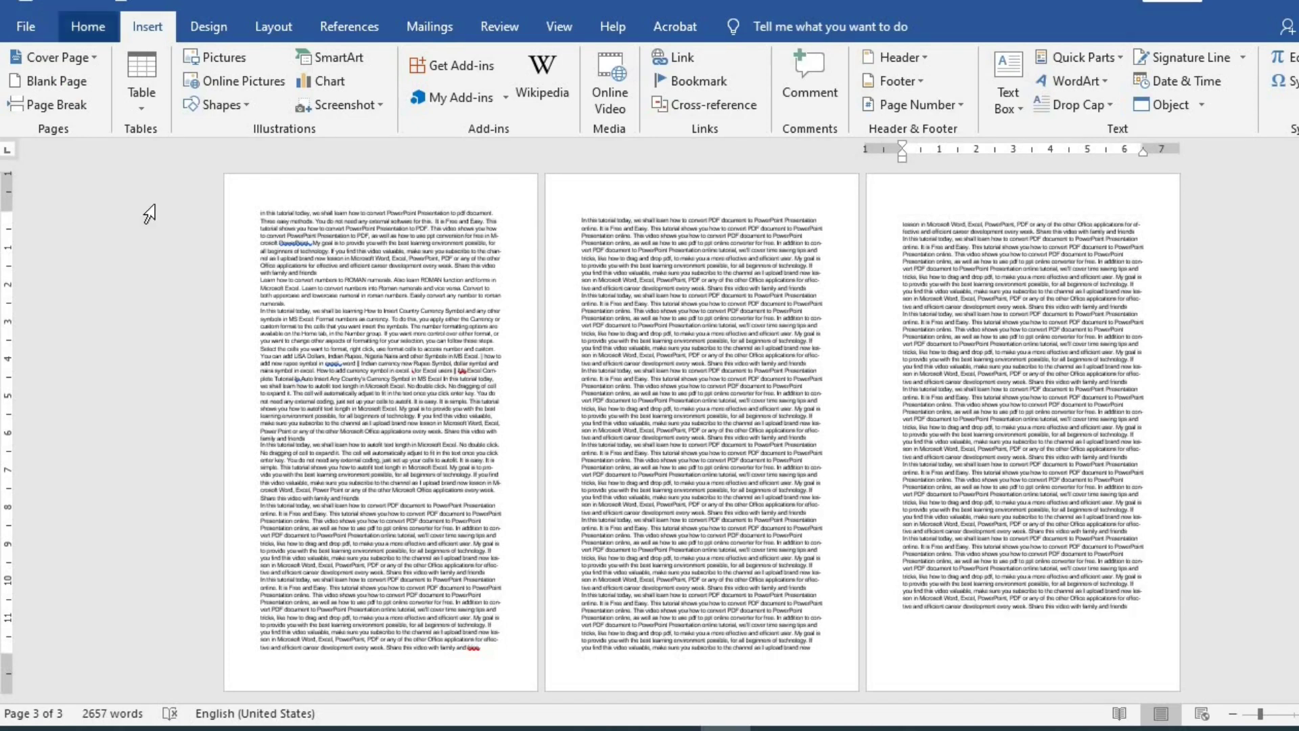
click(255, 211)
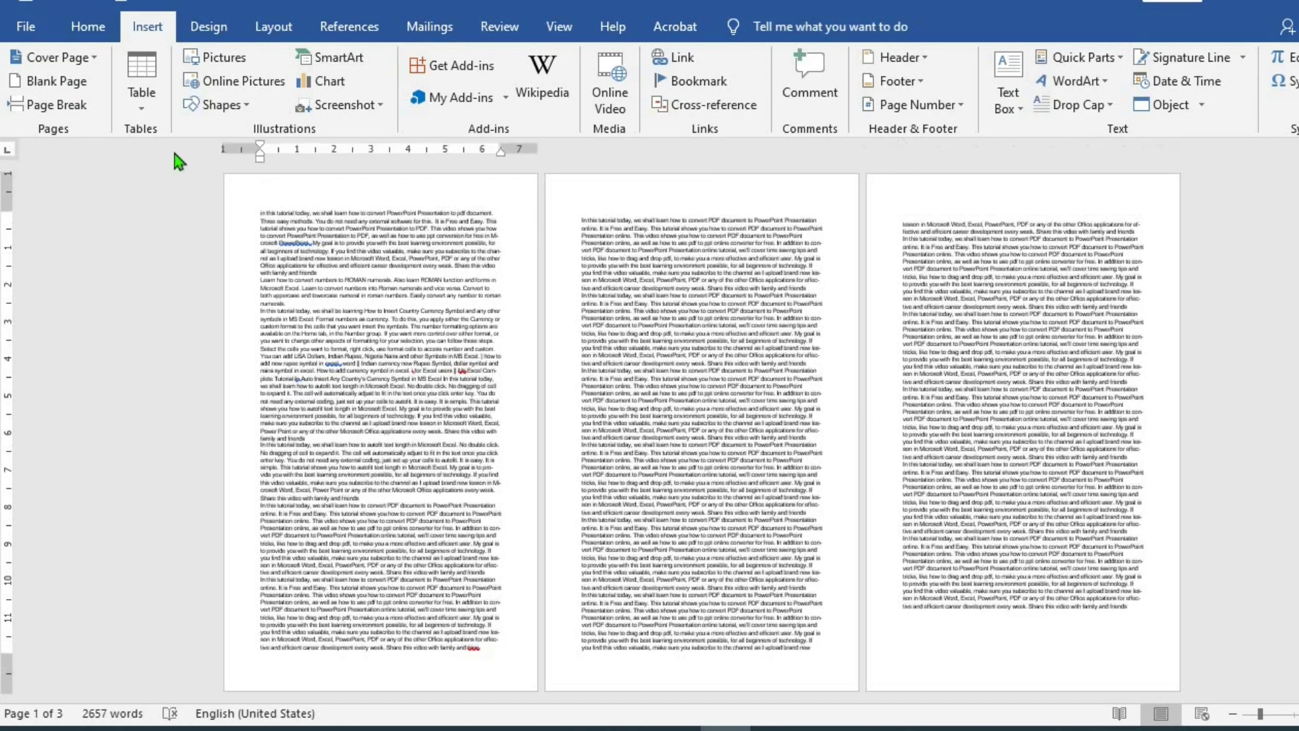
click(63, 112)
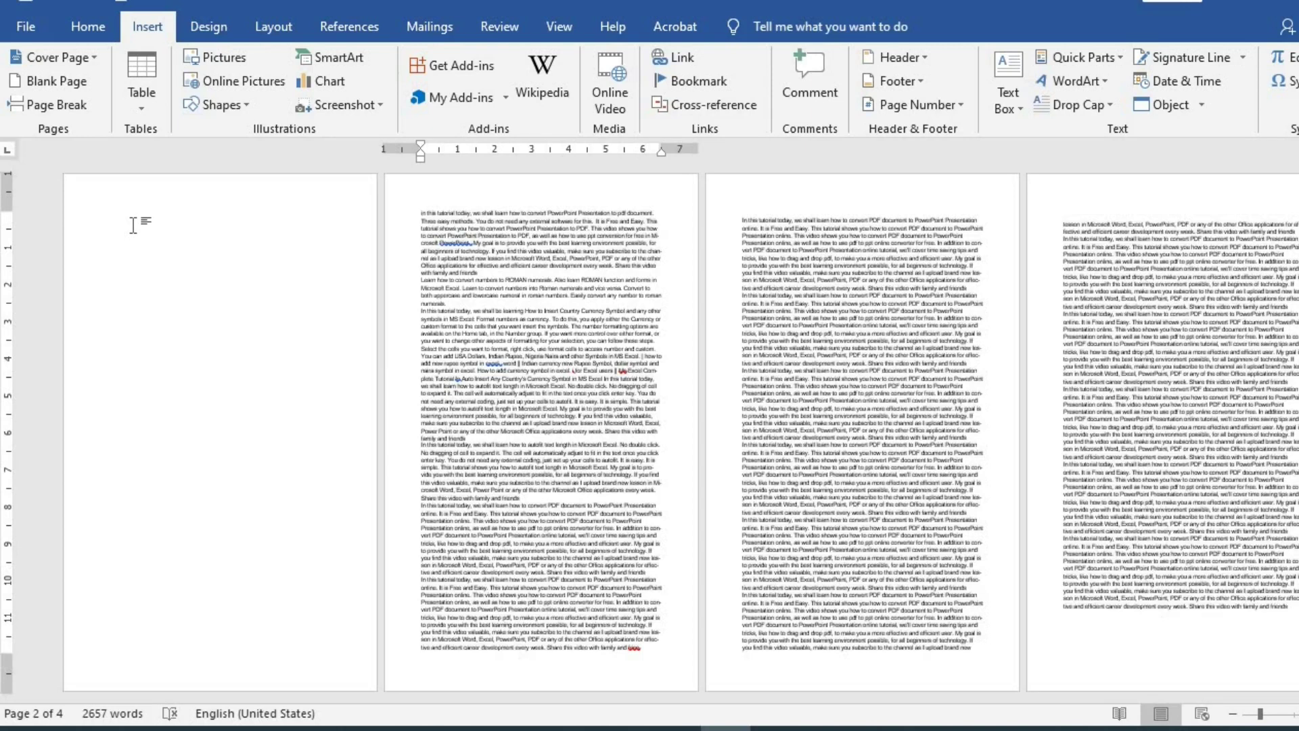
Step: Type test characters 'hhhhhhhhhh' on the blank first page, then erase some of them
click(133, 225)
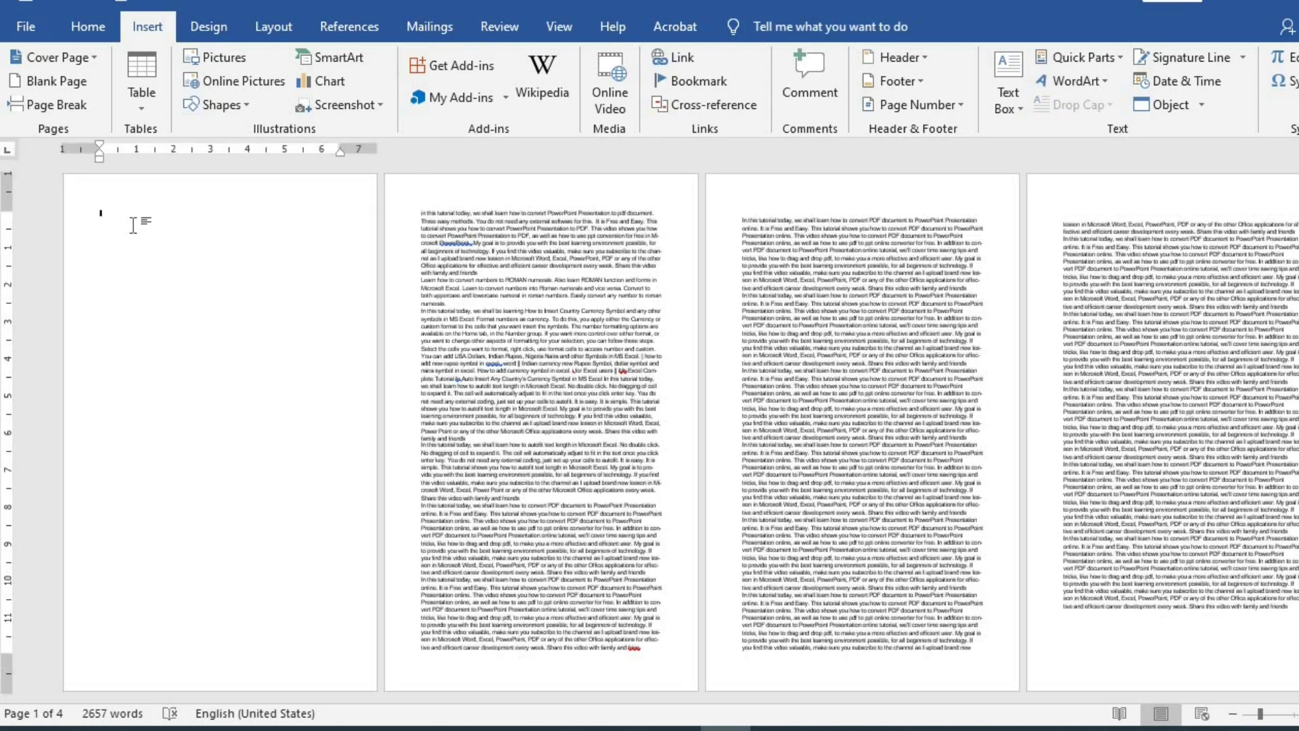
text(hhhhhhhhhh)
key(BackSpace)
key(BackSpace)
key(BackSpace)
key(BackSpace)
key(BackSpace)
key(BackSpace)
key(BackSpace)
key(BackSpace)
key(BackSpace)
key(BackSpace)
Step: Remove the blank first page, trial and undo a page break after page 2, then add one at the end
key(Delete)
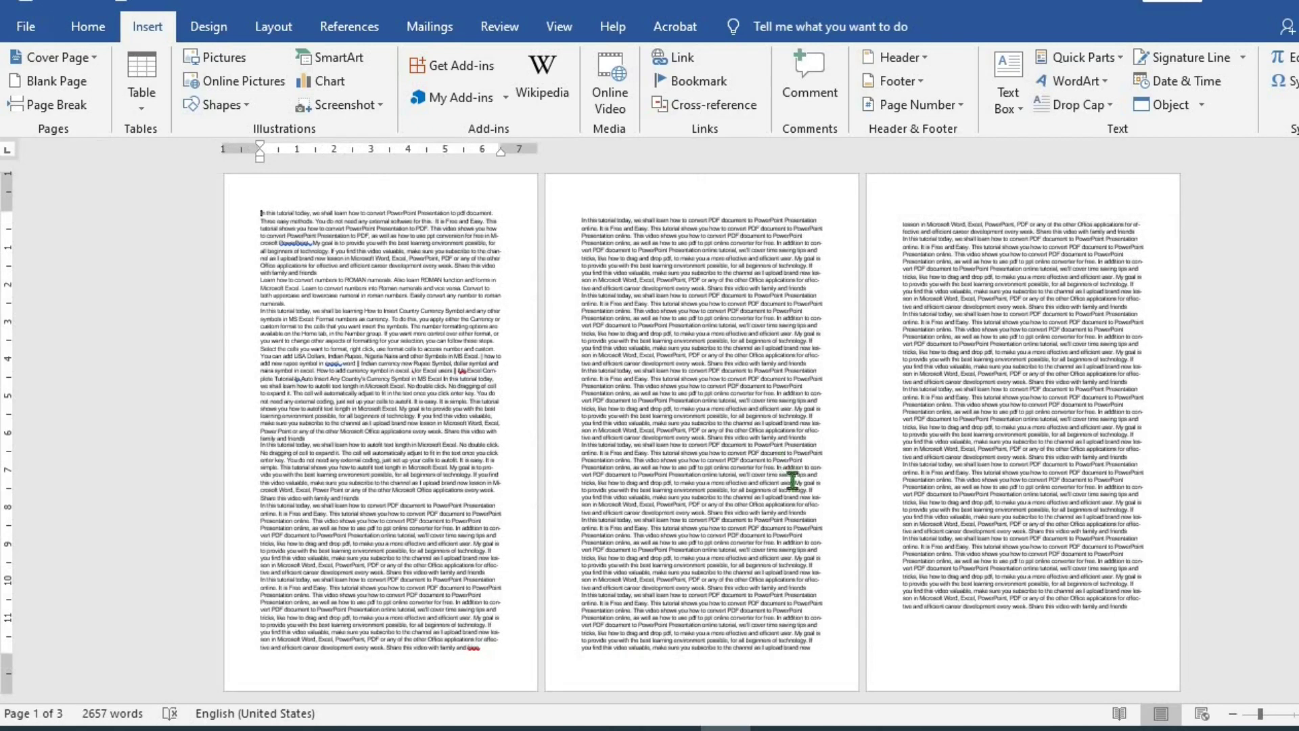
click(816, 648)
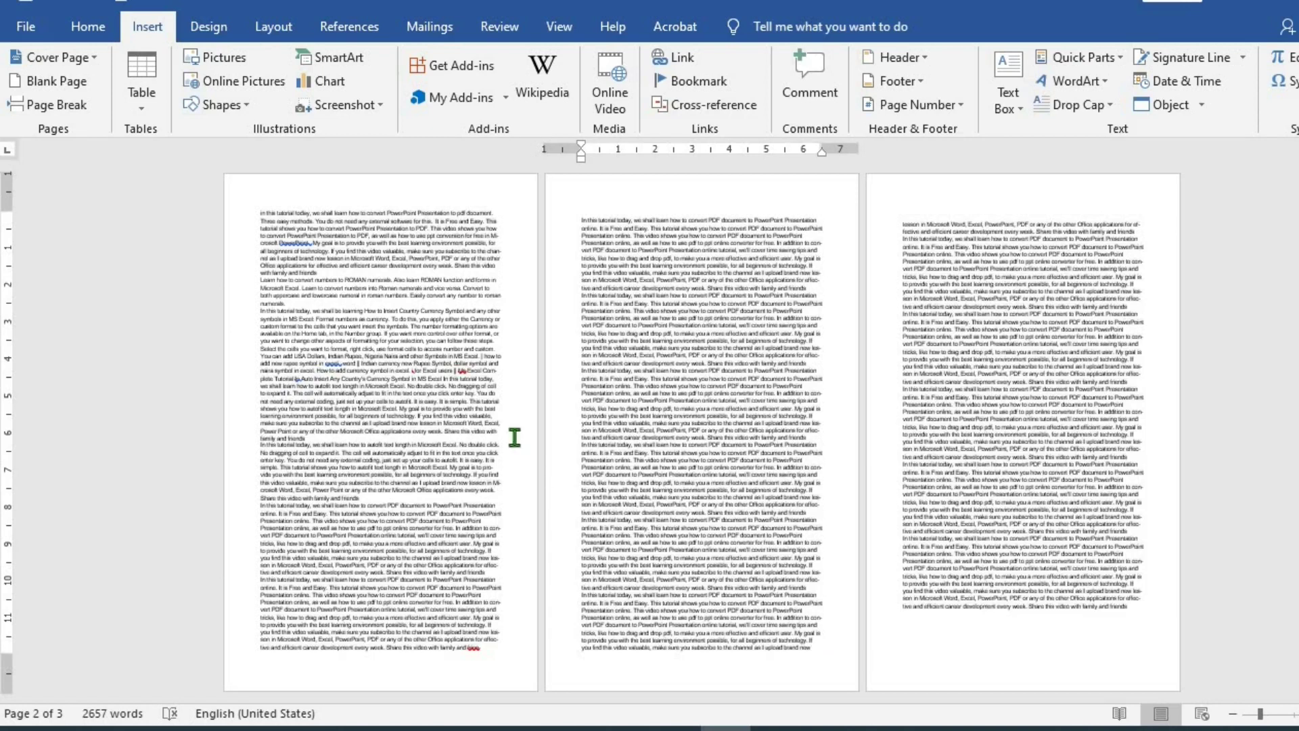
click(72, 111)
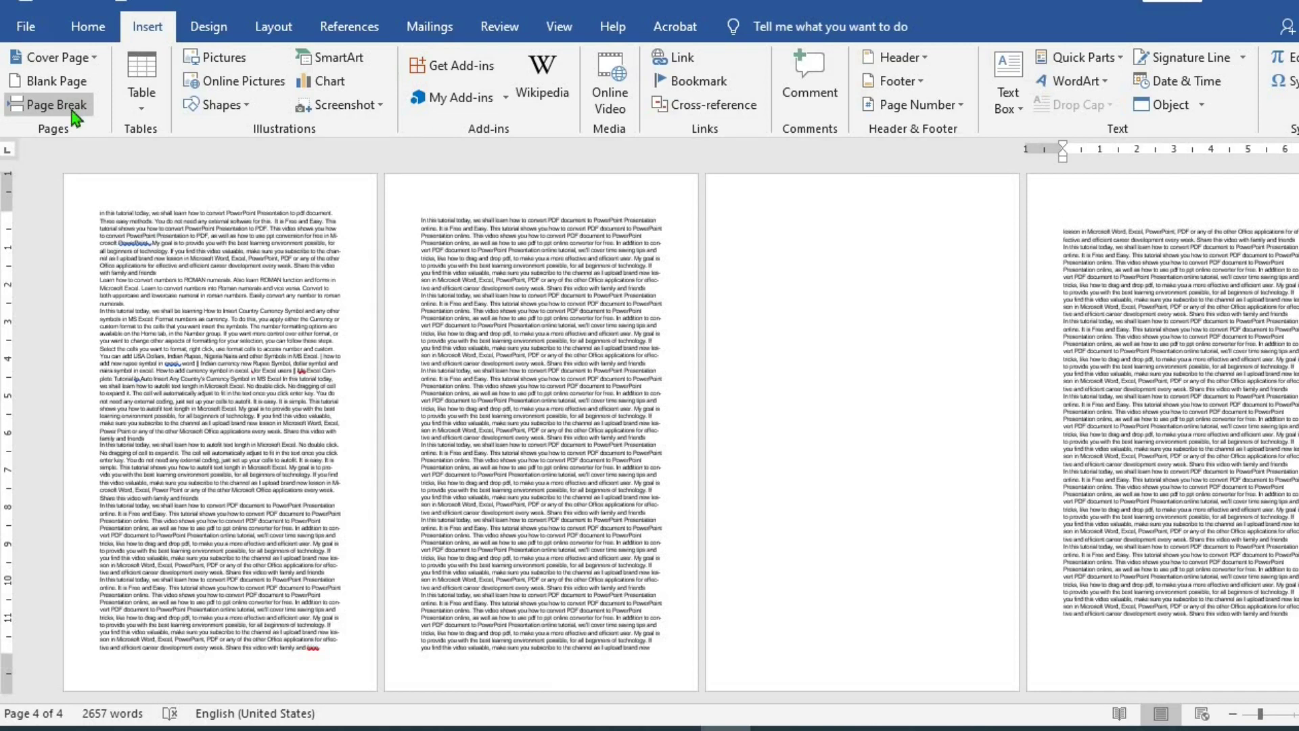
key(ctrl+z)
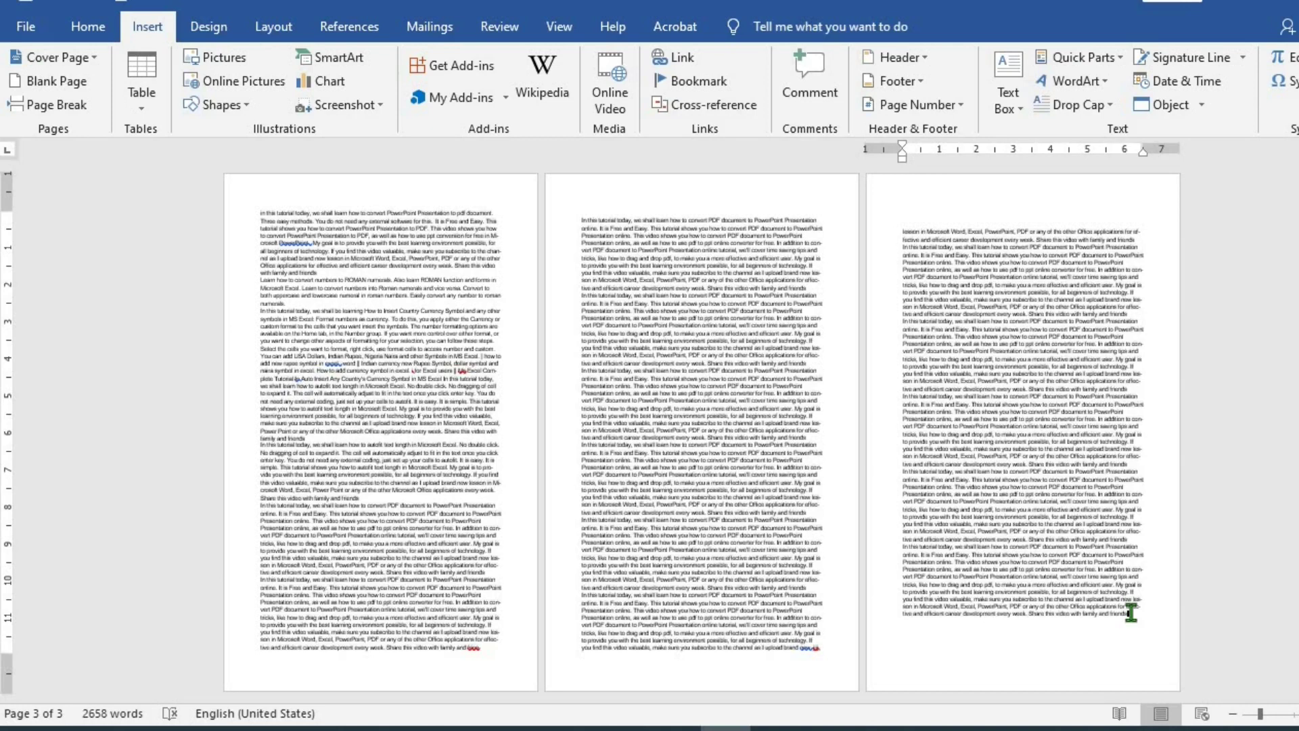
click(65, 109)
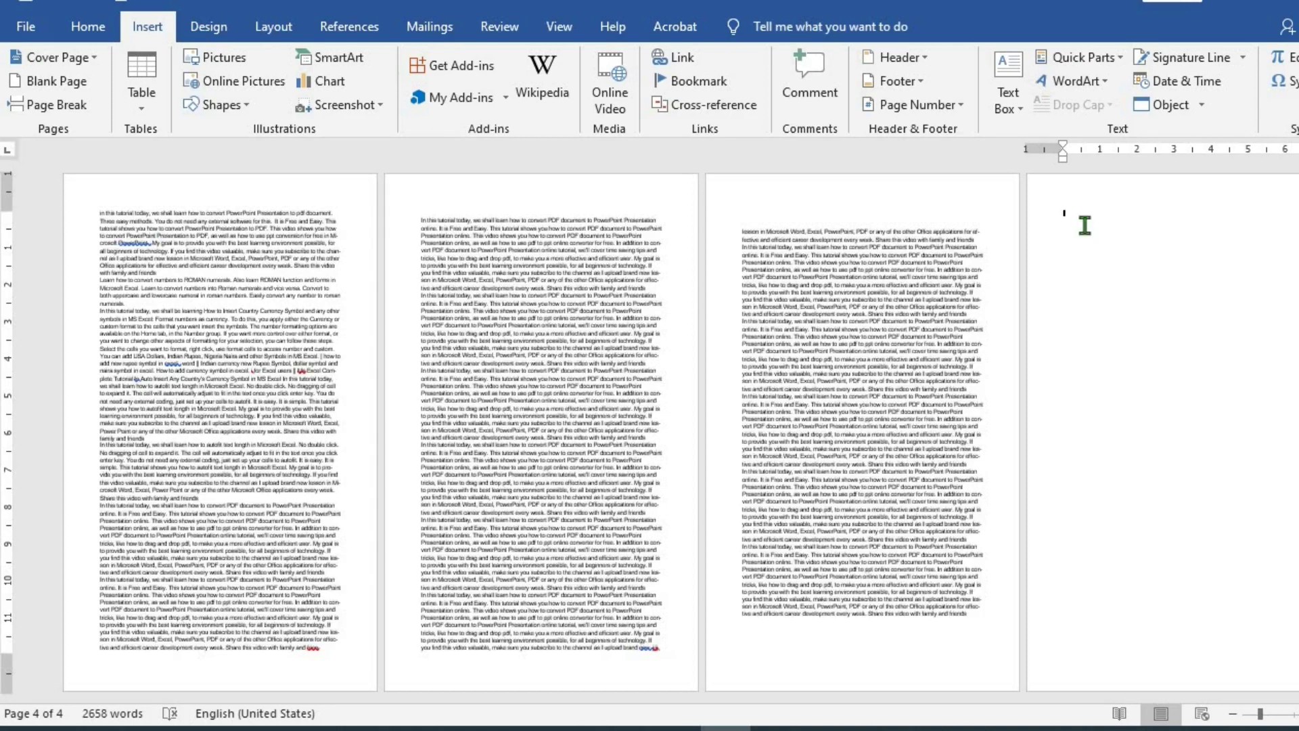
Step: Delete the empty end page, then add blank lines at the start until the text moves to page 2
key(BackSpace)
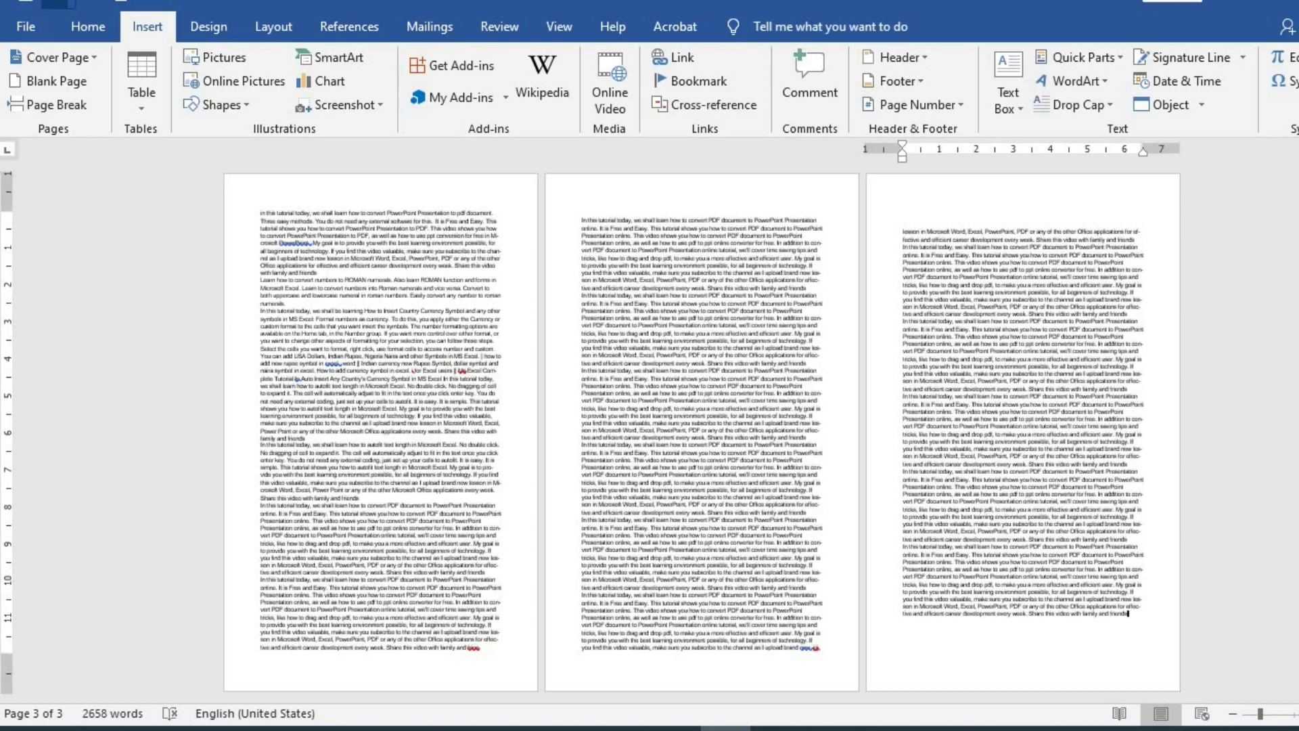
key(ctrl+Home)
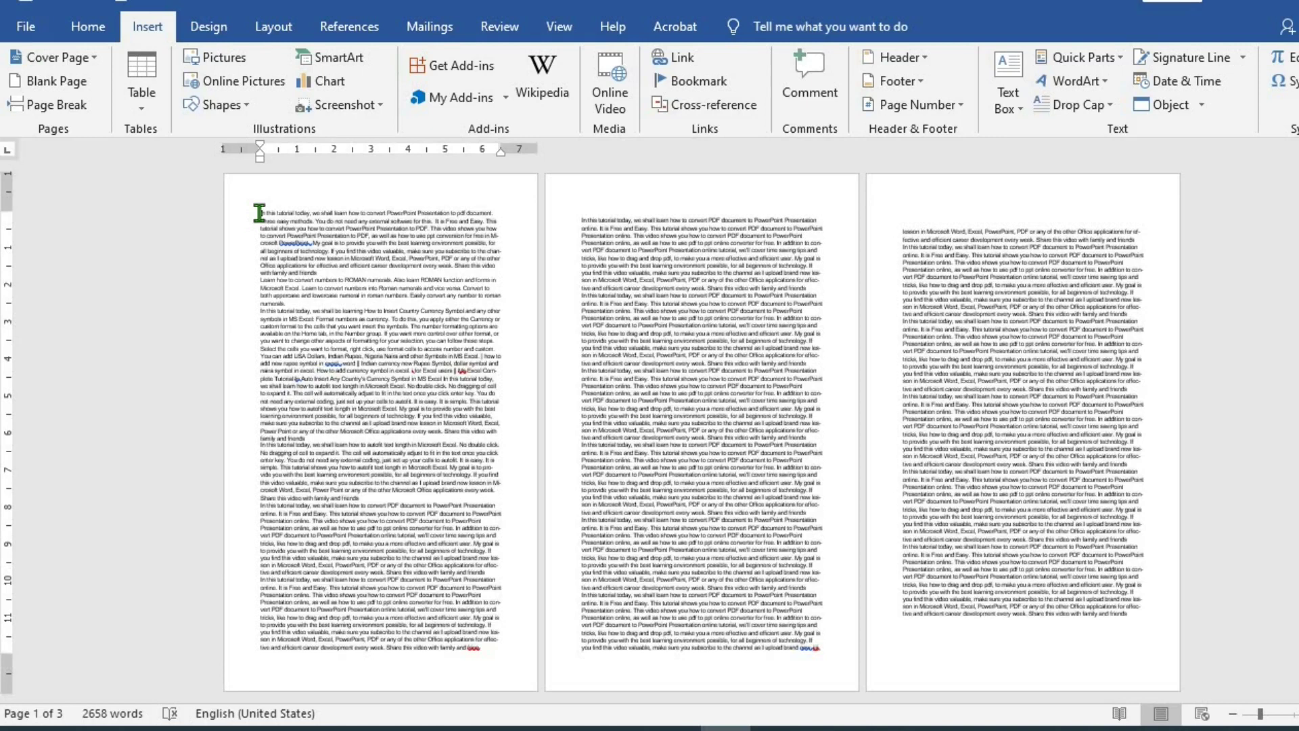
key(Return)
key(Return)
key(Return)
key(Return)
key(Return)
key(Return)
key(Return)
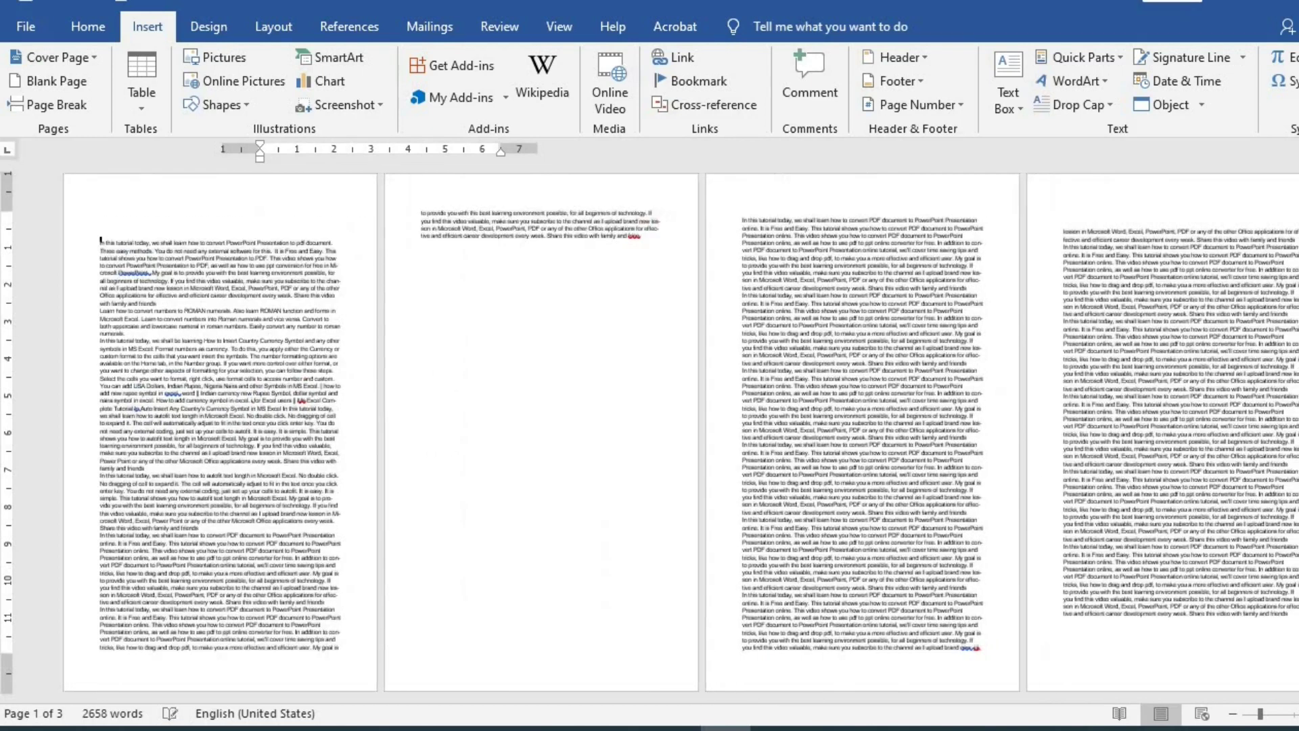
key(Return)
key(Return)
key(Return)
key(Return)
key(Return)
key(Return)
key(Return)
key(Return)
key(Return)
key(Return)
key(Return)
key(Return)
key(Return)
key(Return)
key(Return)
key(Return)
key(Return)
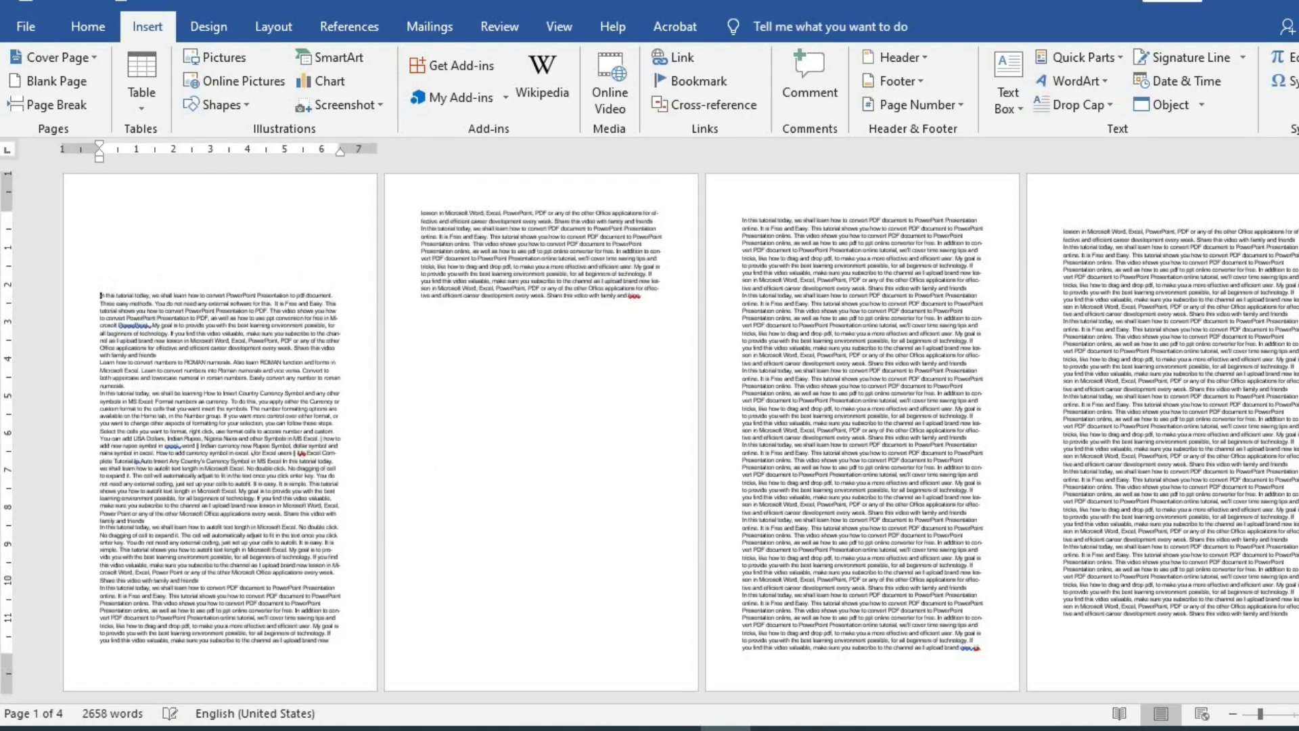
key(Return)
key(Return)
key(Return)
key(Return)
key(Return)
key(Return)
key(Return)
key(Return)
key(Return)
key(Return)
key(Return)
key(Return)
key(Return)
key(Return)
key(Return)
key(Return)
key(Return)
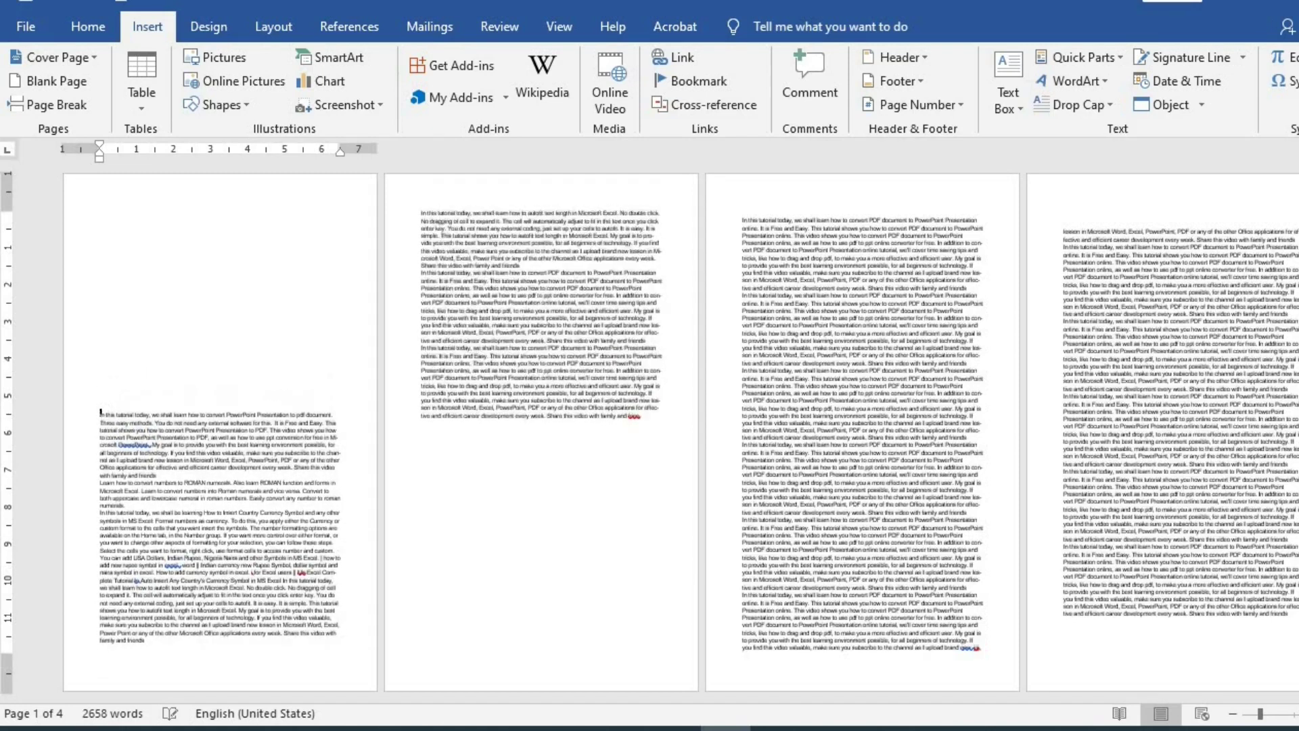
key(Return)
key(Return)
key(Return)
key(Return)
key(Return)
key(Return)
key(Return)
key(Return)
key(Return)
key(Return)
key(Return)
key(Return)
key(Return)
key(Return)
key(Return)
key(Return)
key(Return)
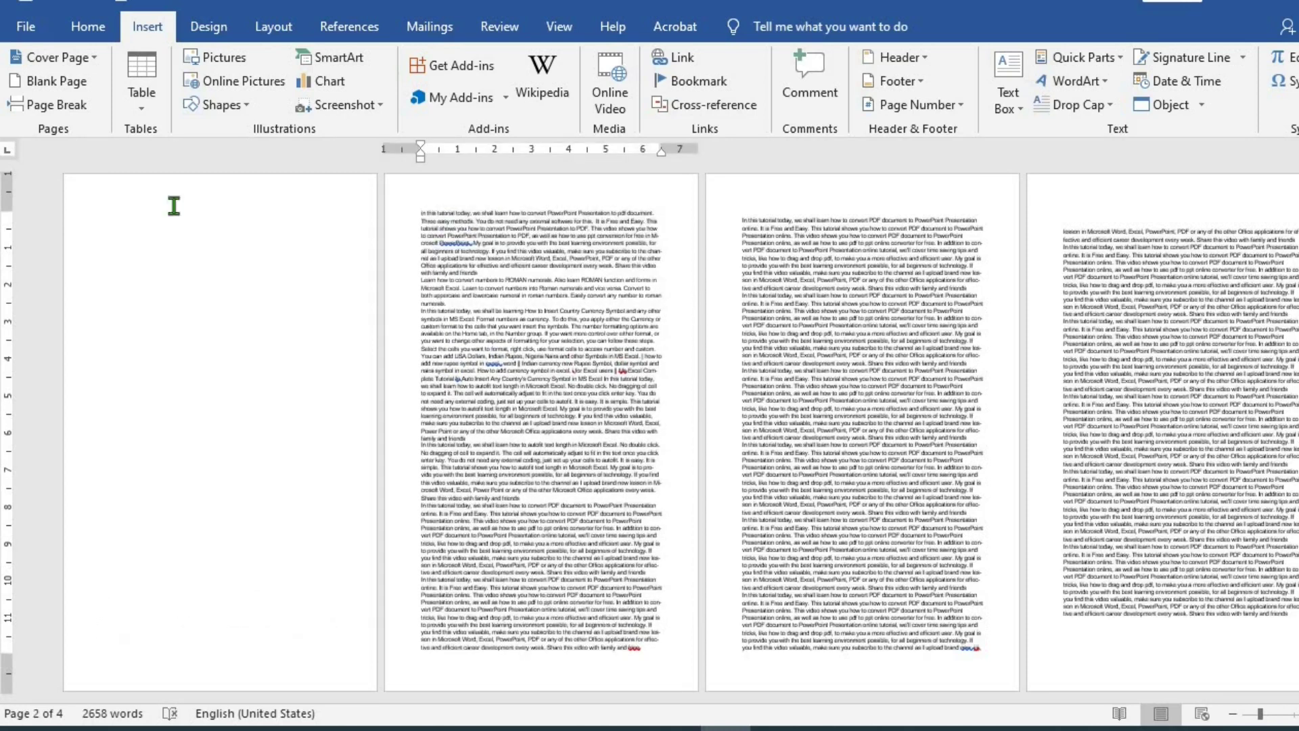
Step: Type 'yyyyyyy' on the blank first page, then undo the front blank page
click(104, 201)
text(yyyyyyy)
key(ctrl+z)
key(ctrl+z)
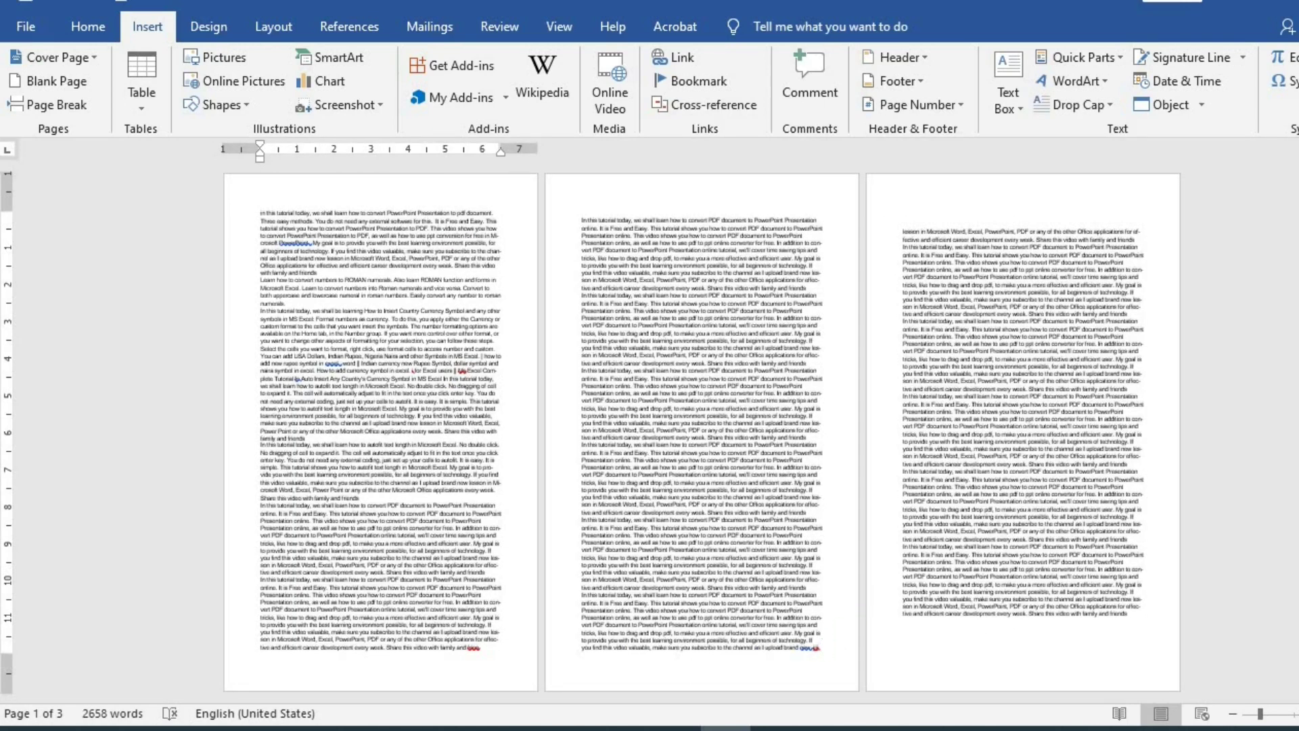
Step: Push page 2's text down with blank lines into a middle page, type 'yyaaas', then remove it
click(575, 218)
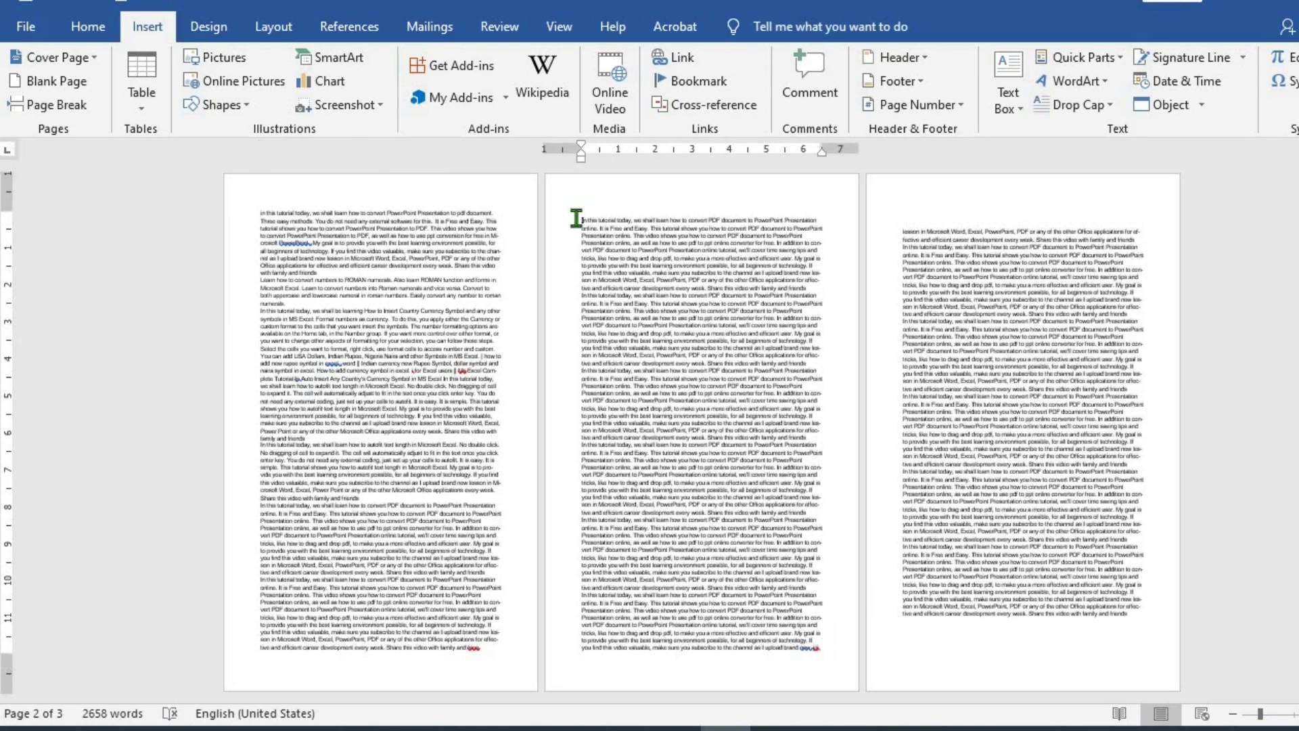
key(Return)
key(Return)
key(Return)
key(Return)
key(Return)
key(Return)
key(Return)
key(Return)
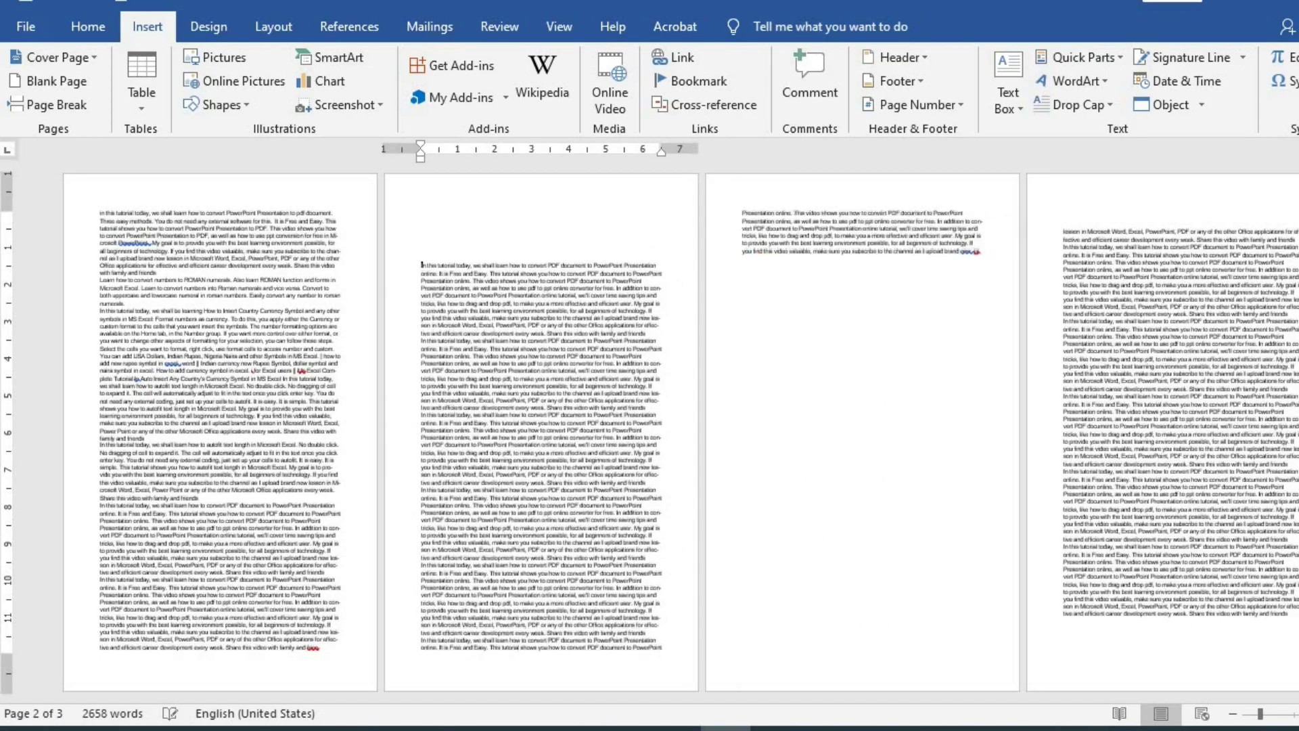
key(Return)
key(Return)
key(Return)
key(Return)
key(Return)
key(Return)
key(Return)
key(Return)
key(Return)
key(Return)
key(Return)
key(Return)
key(Return)
key(Return)
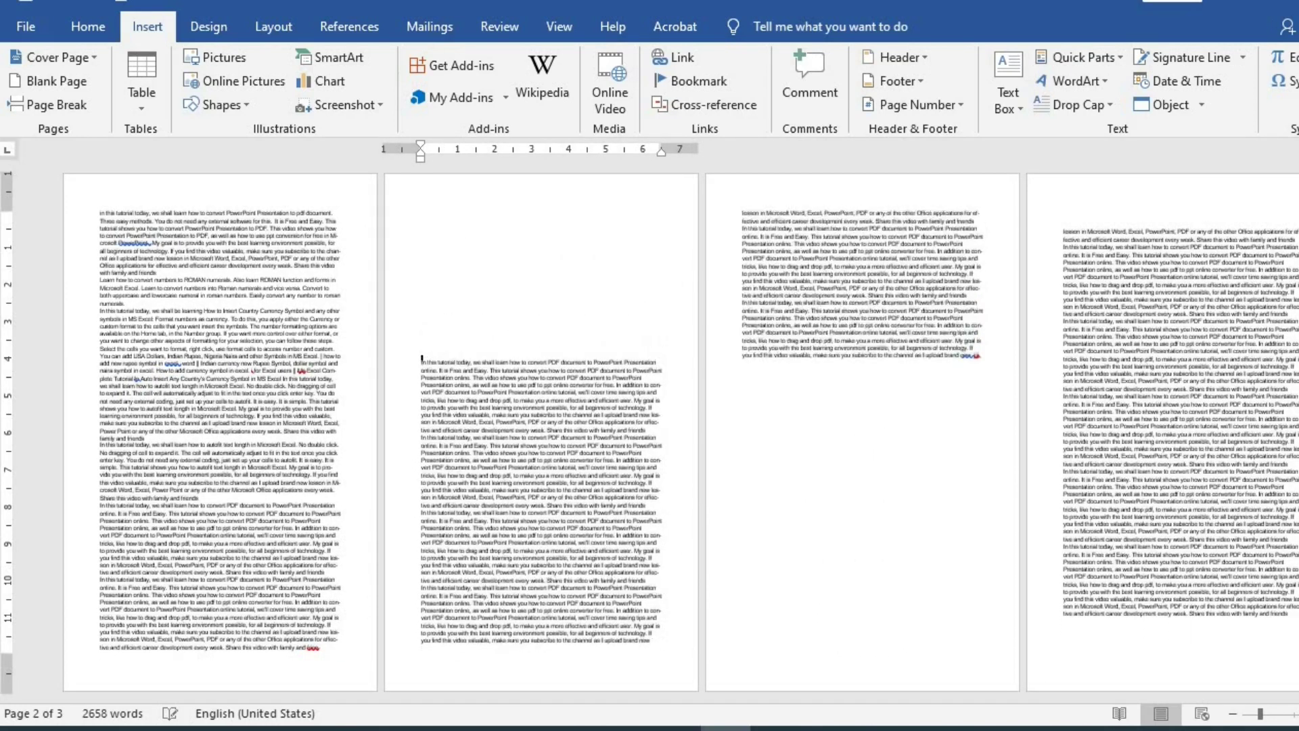
key(Return)
key(Return)
key(Return)
key(Return)
key(Return)
key(Return)
key(Return)
key(Return)
key(Return)
key(Return)
key(Return)
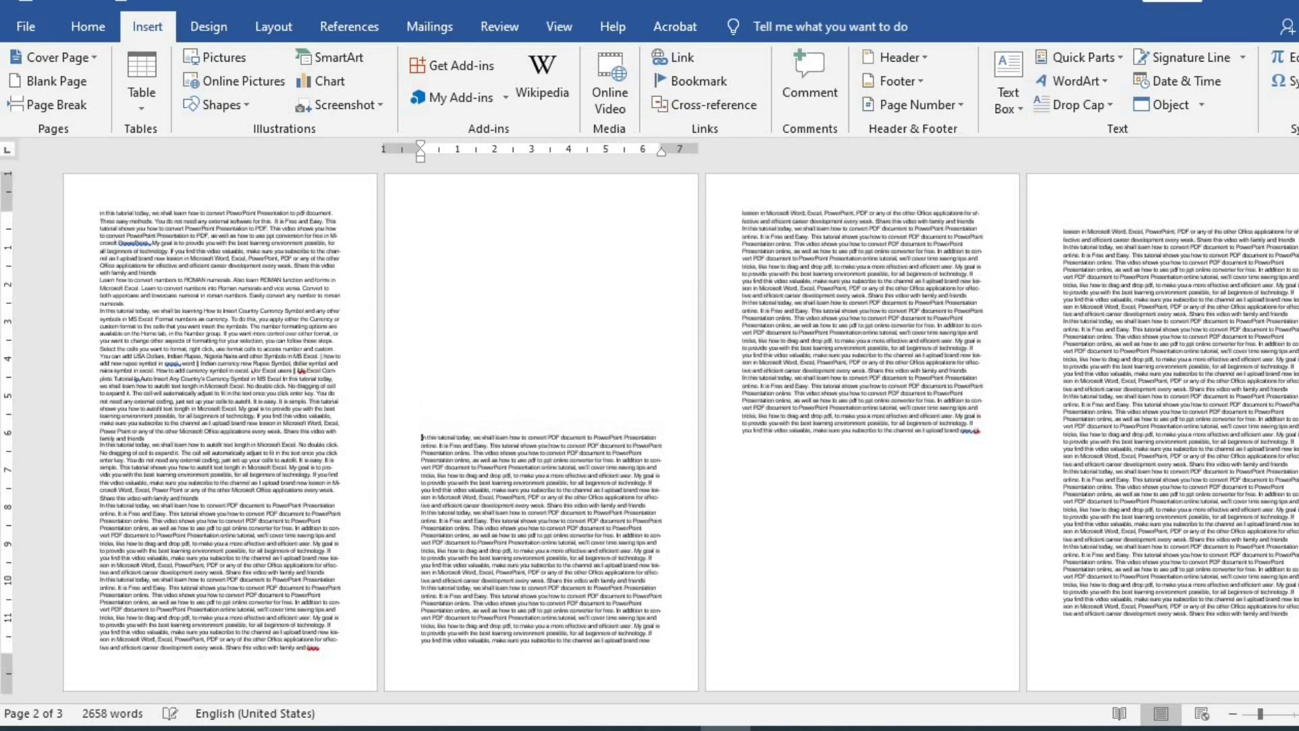
key(Return)
key(Return)
key(Return)
key(Return)
key(Return)
key(Return)
key(Return)
key(Return)
key(Return)
key(Return)
key(Return)
key(Return)
key(Return)
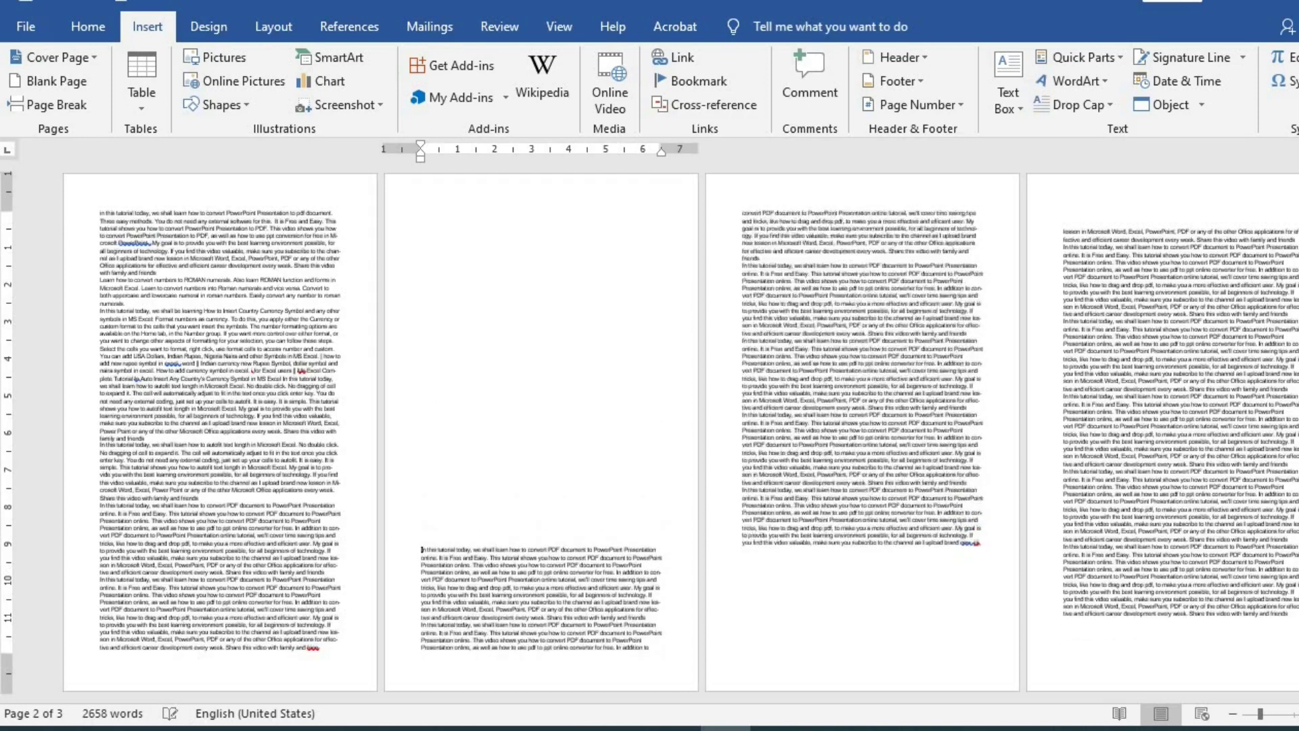
key(Return)
key(Return)
key(Return)
key(Return)
key(Return)
key(Return)
key(Return)
key(Return)
key(Return)
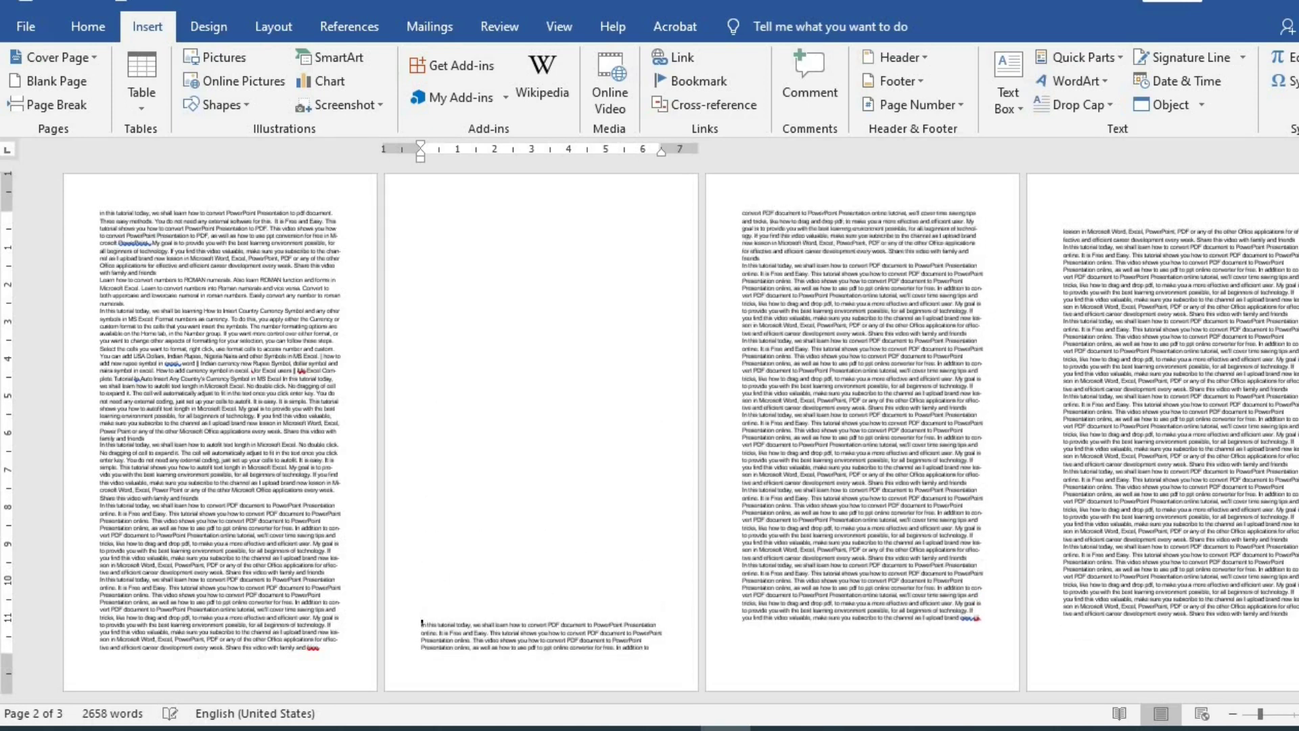
key(Return)
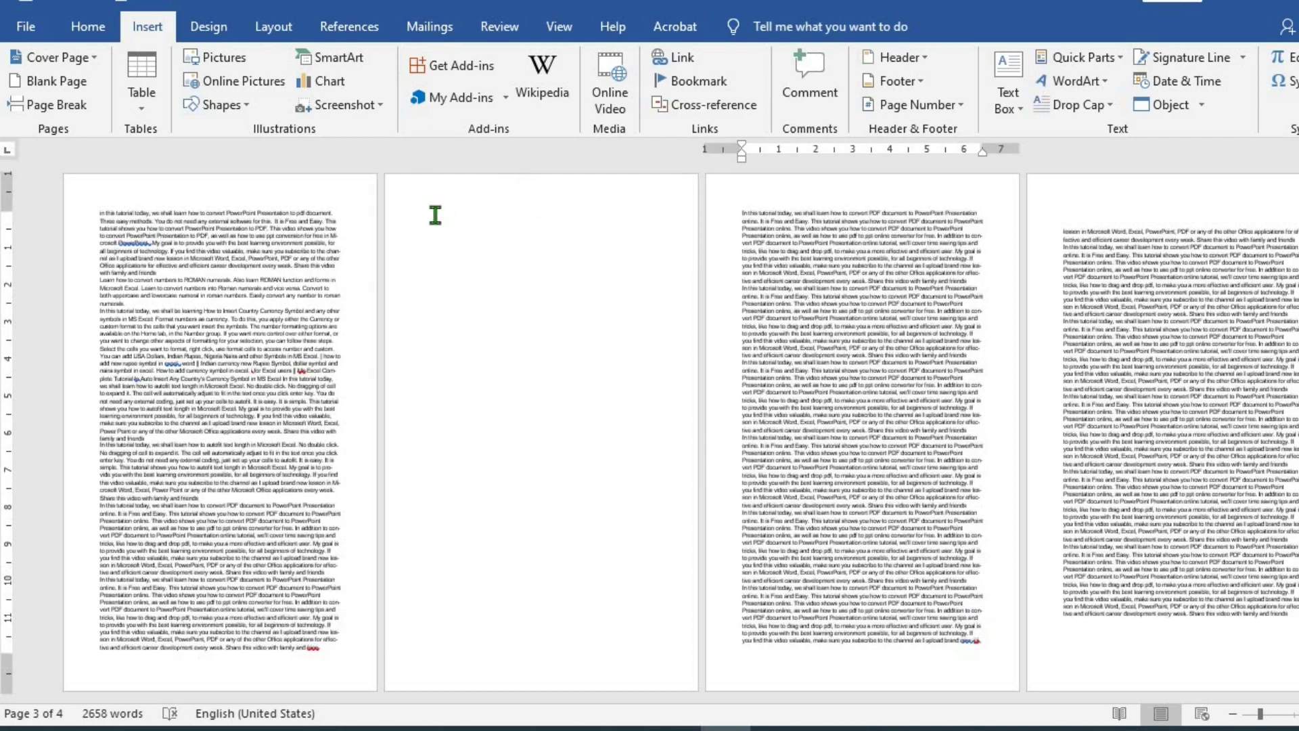
click(435, 215)
text(yyaaas)
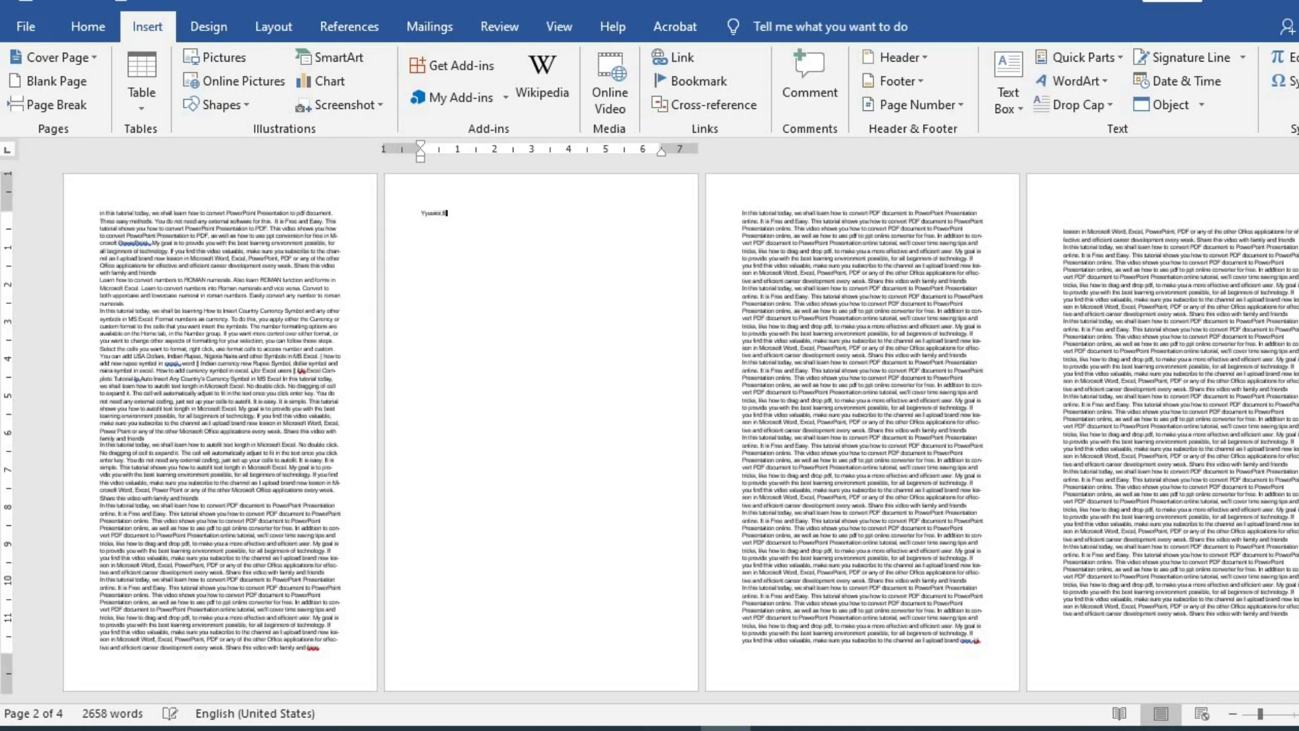
key(BackSpace)
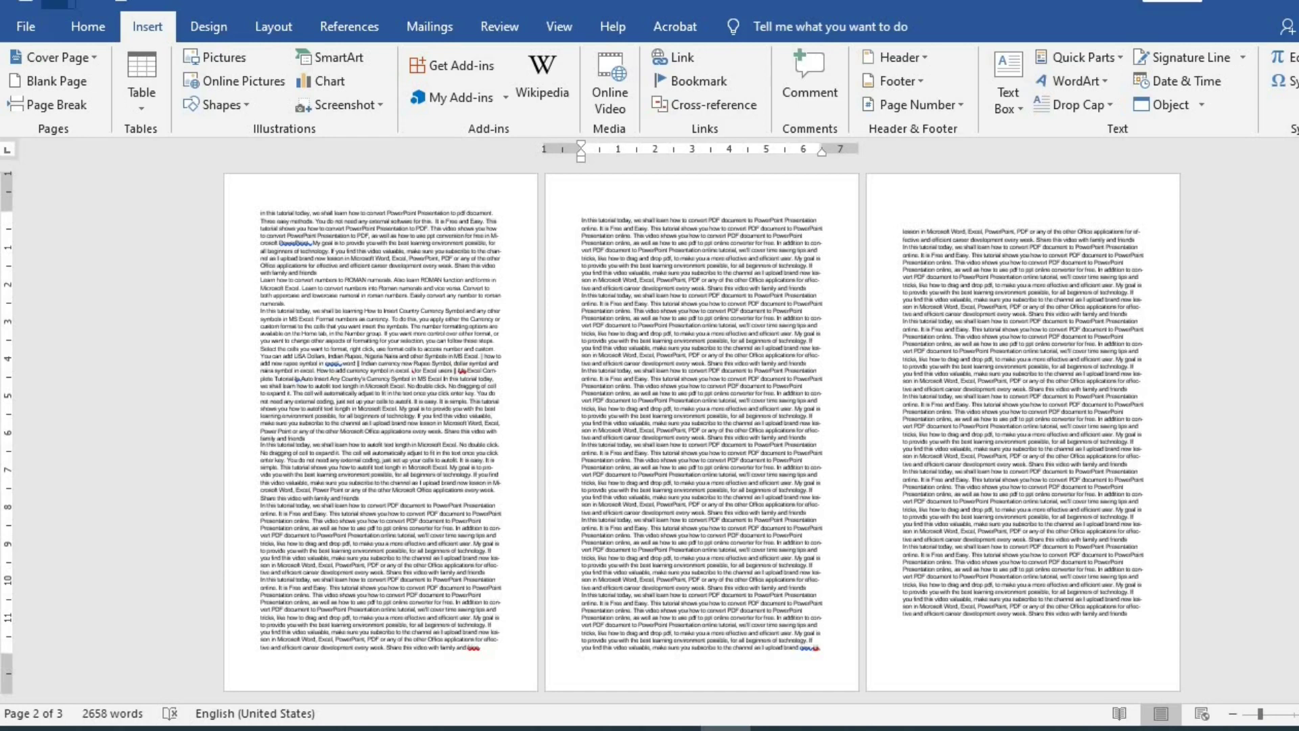
Step: Type a line of g's after the final paragraph, add a page break, and type 'ggg' on page 4
key(ctrl+End)
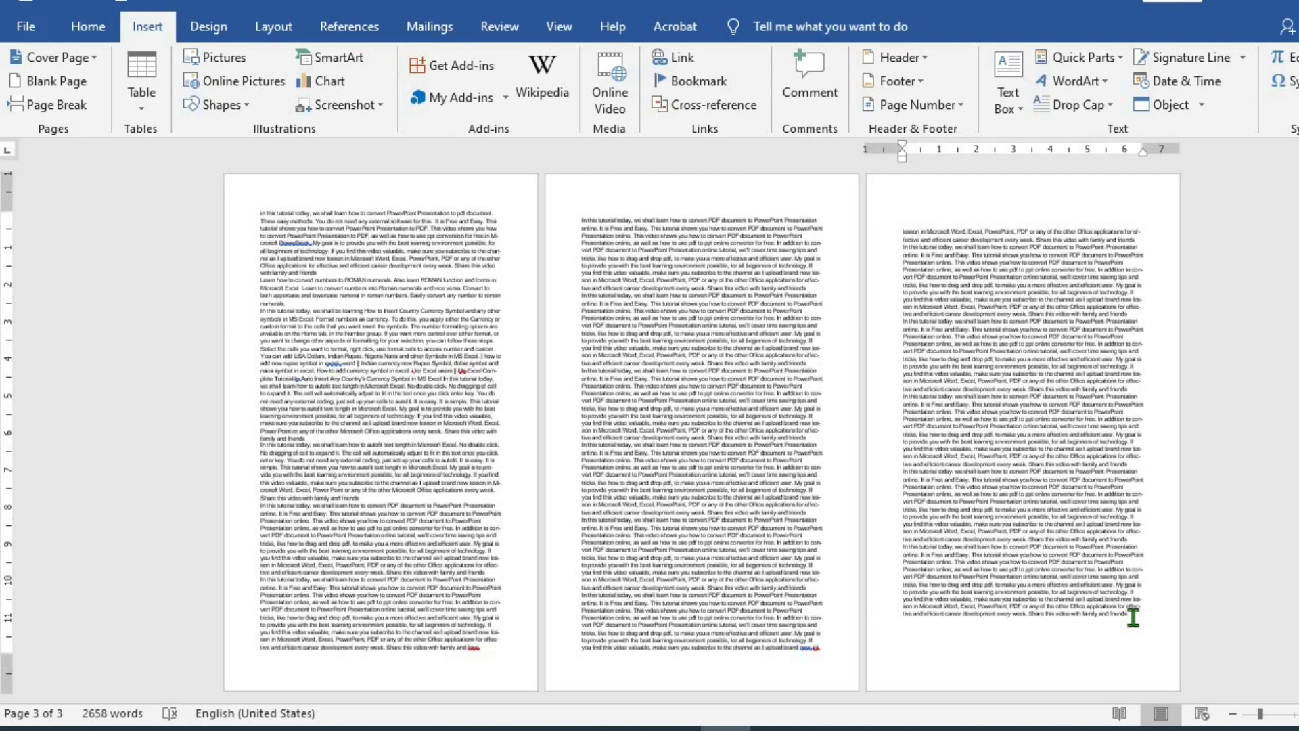
text(gggggggggggggggggggg)
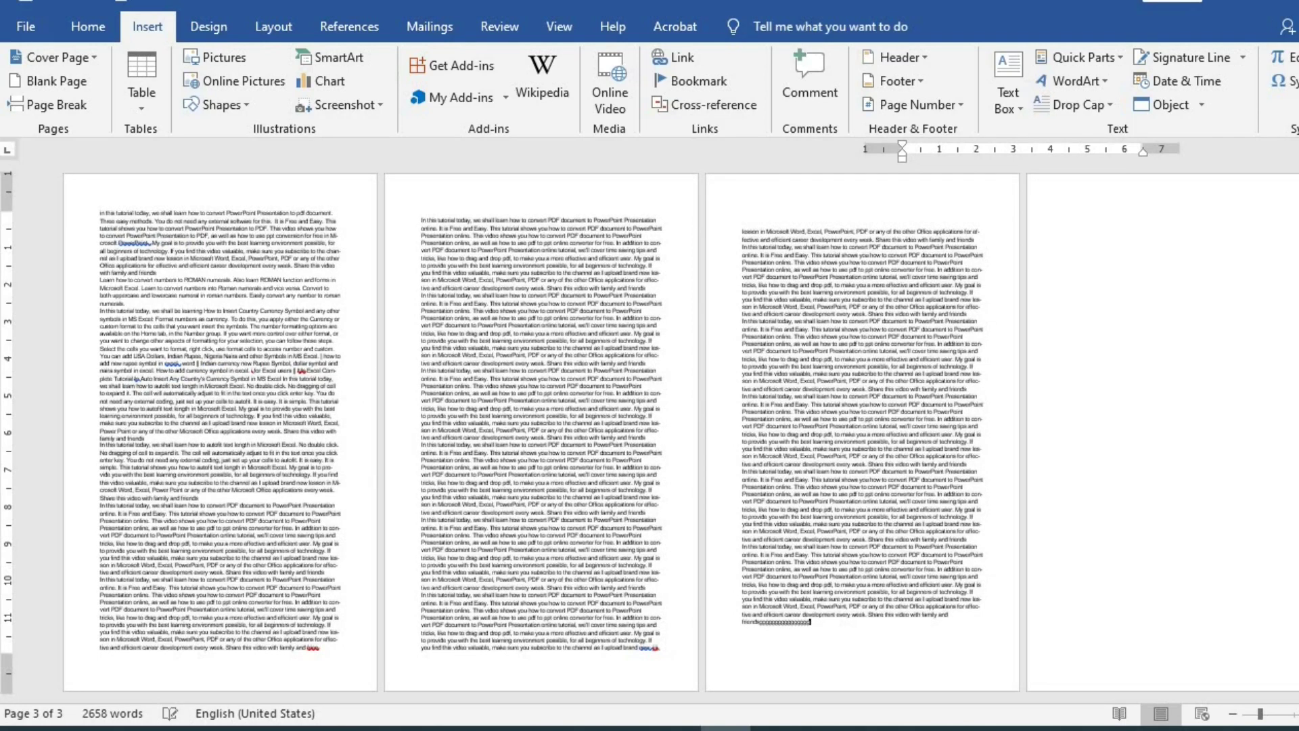
text(gggggggggggggggggggggggggggggggggggg)
key(ctrl+Return)
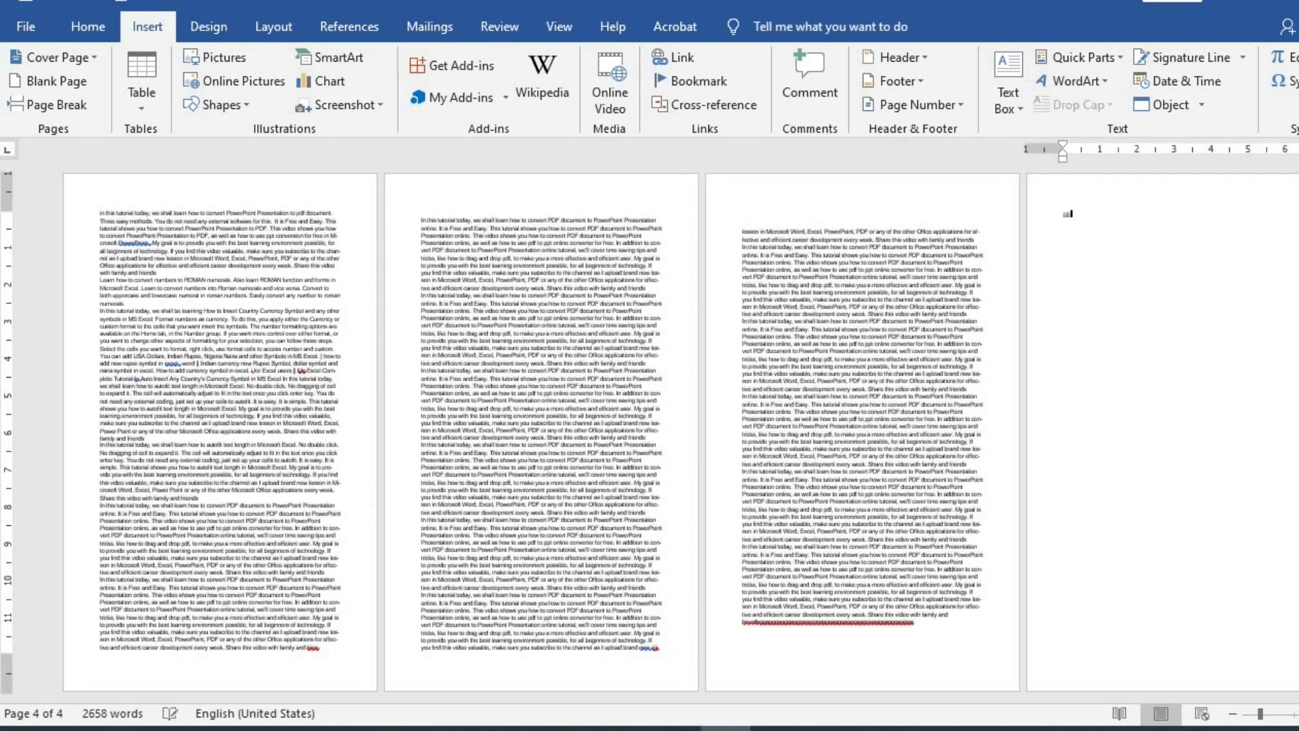
text(ggg)
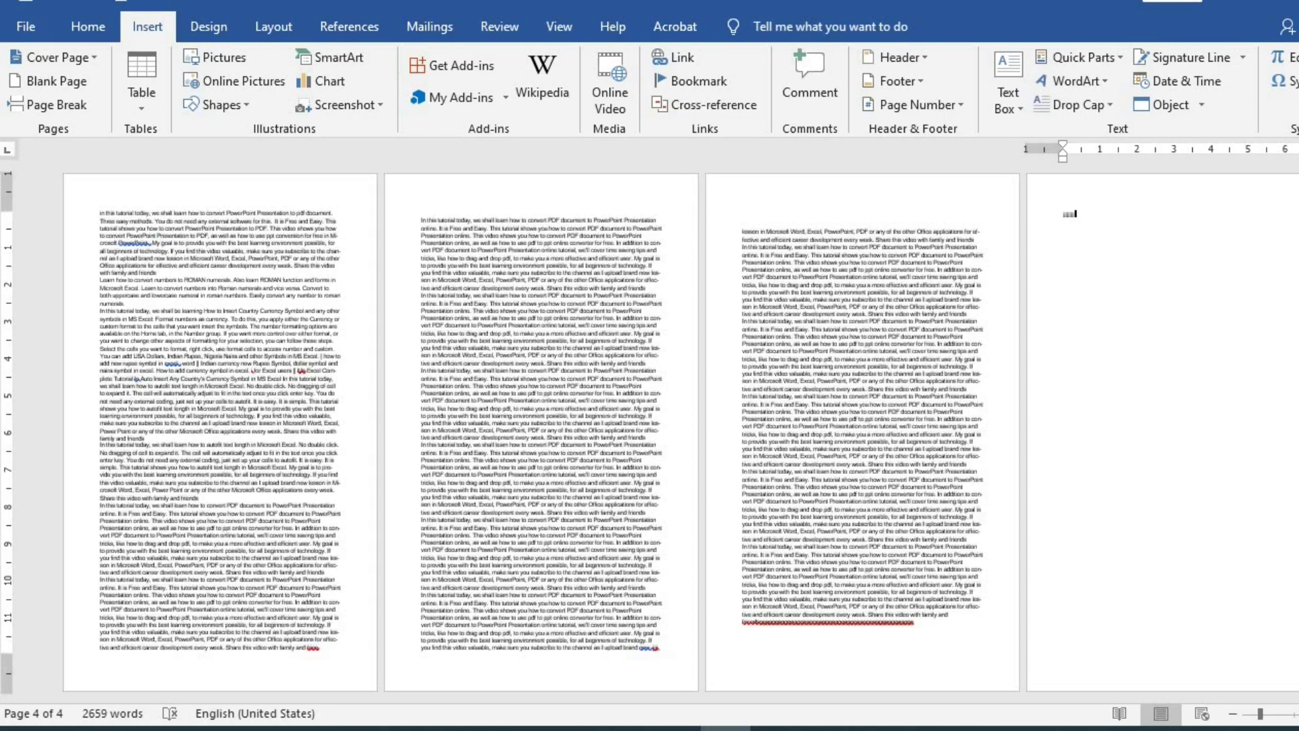